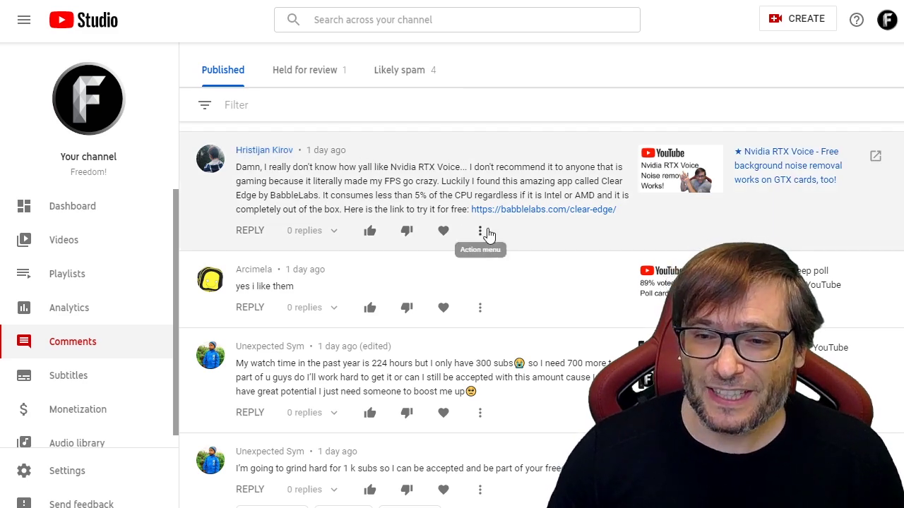
# Review the published comment promoting the BabbleLabs Clear Edge link and hide its author from the channel
pyautogui.click(487, 233)
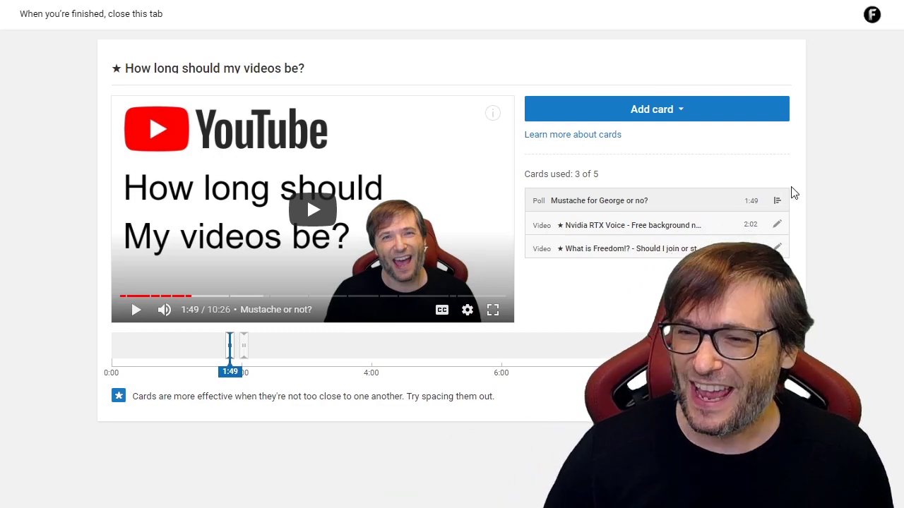
pyautogui.click(776, 203)
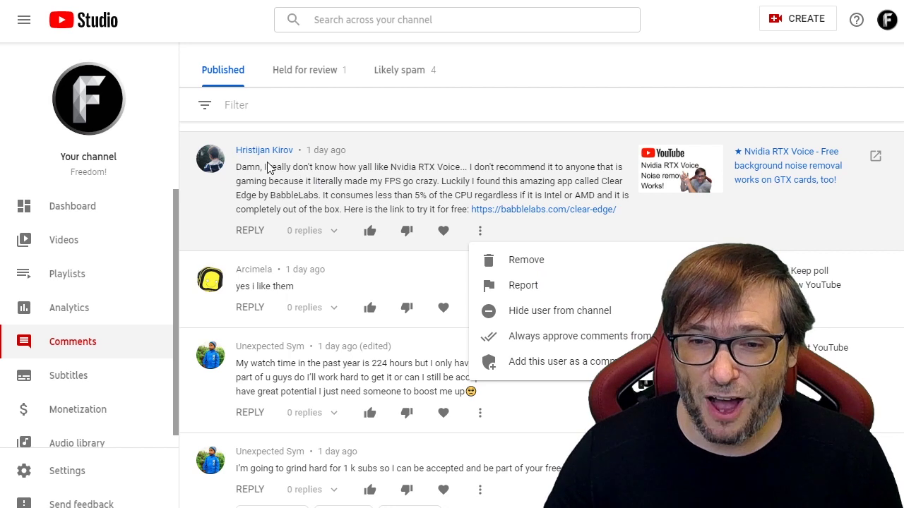
pyautogui.doubleClick(363, 168)
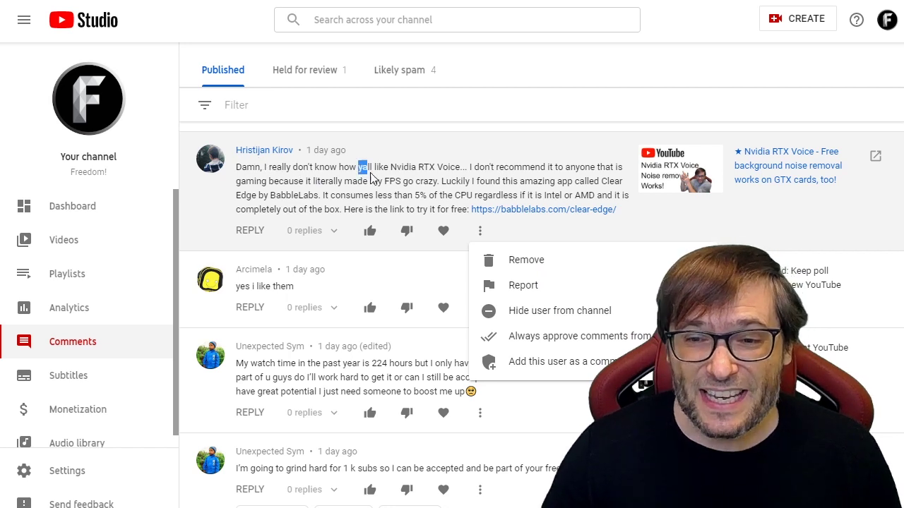
pyautogui.moveTo(431, 168); pyautogui.dragTo(463, 174)
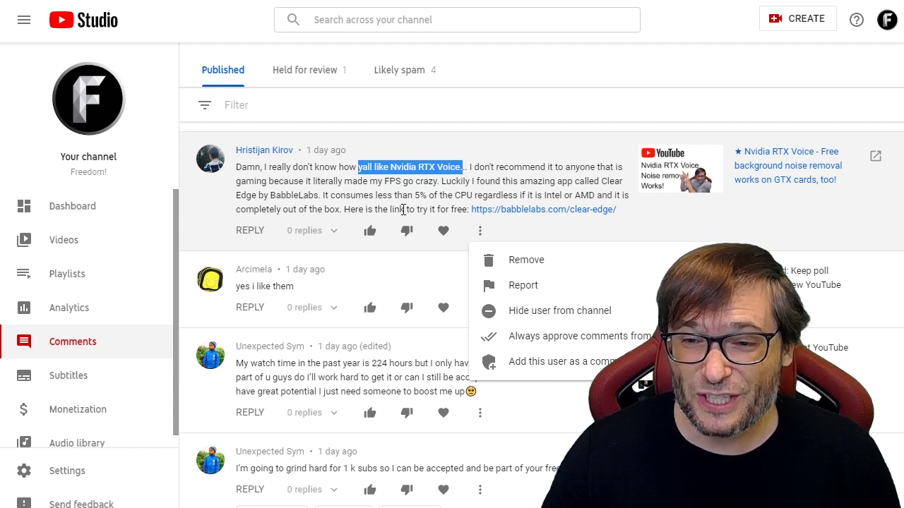
pyautogui.moveTo(405, 209); pyautogui.dragTo(618, 211)
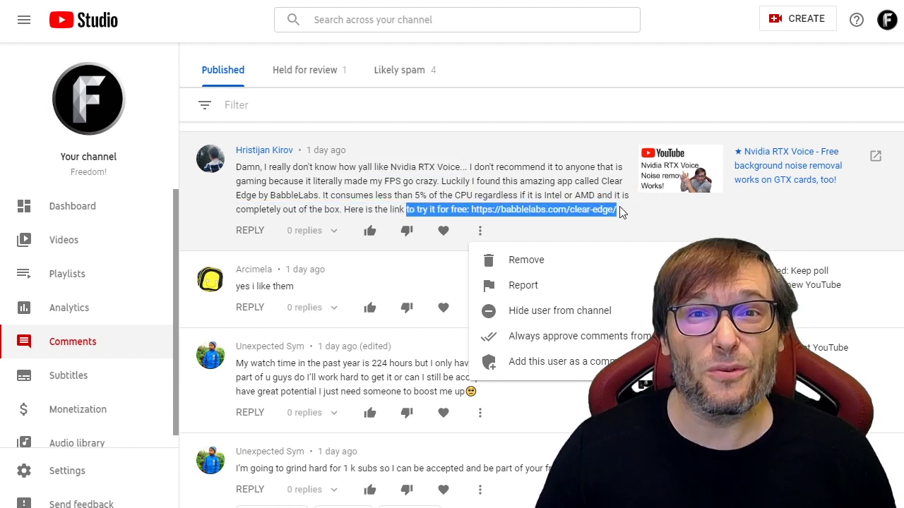
pyautogui.click(346, 184)
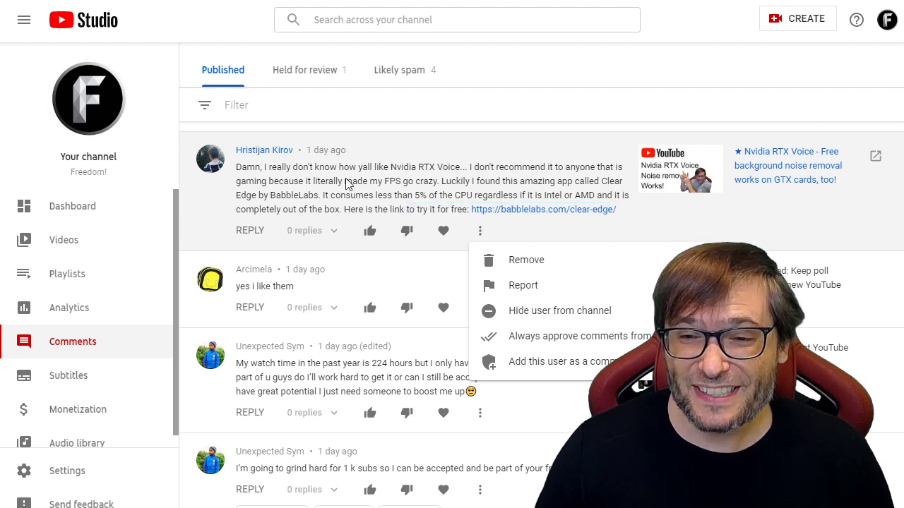
pyautogui.moveTo(346, 184); pyautogui.dragTo(438, 190)
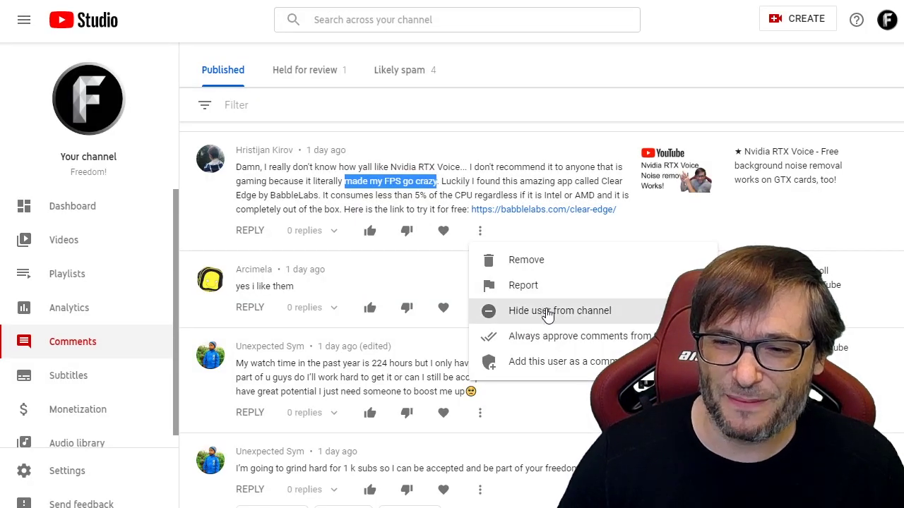
pyautogui.click(548, 314)
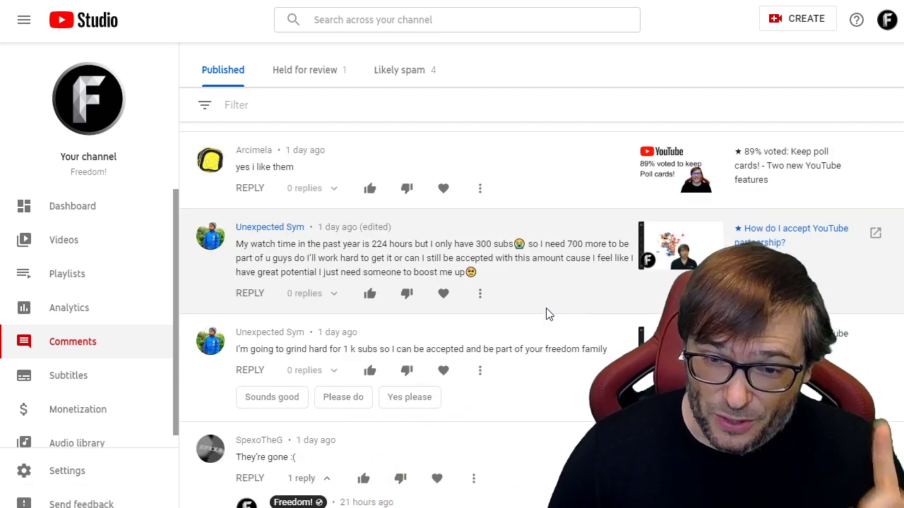
# Set comments from the Tech YouTubers account to always be approved, using its comment on "How long should my videos be?"
pyautogui.scroll(-2, 374, 262)
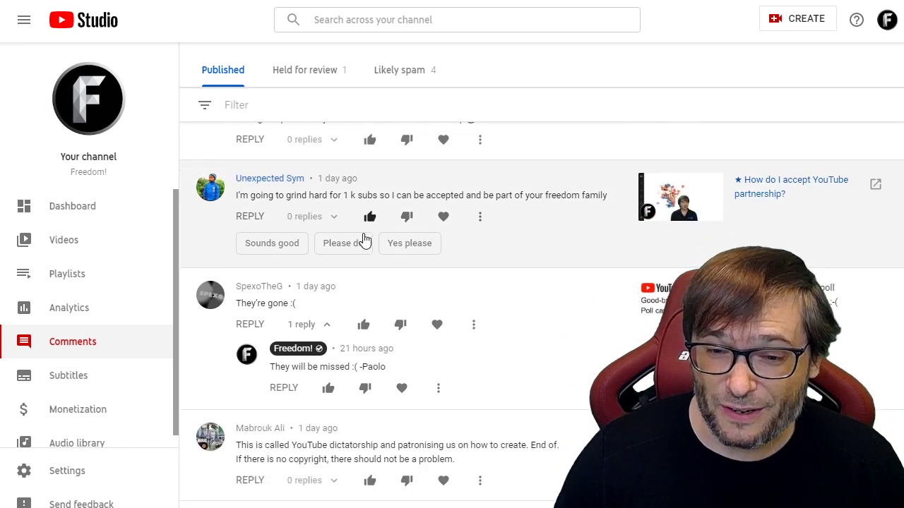
pyautogui.scroll(-5, 365, 240)
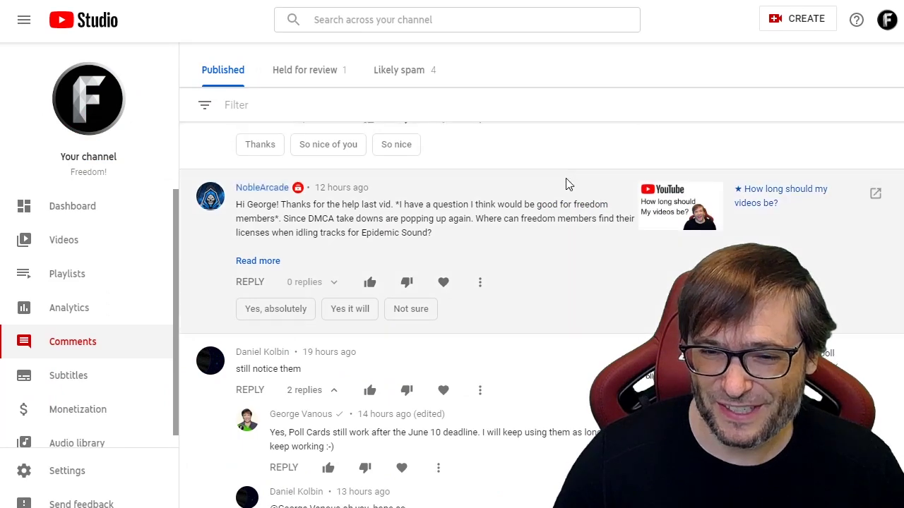
pyautogui.scroll(-4, 565, 178)
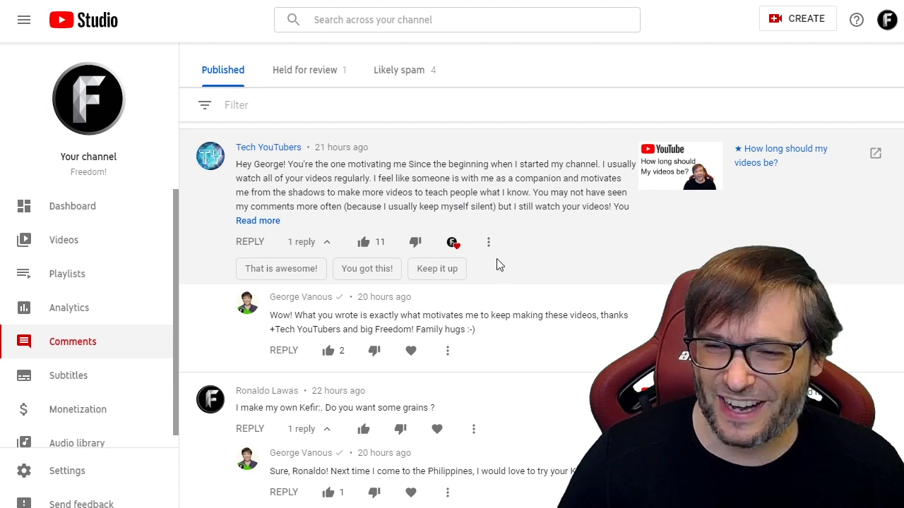
pyautogui.click(487, 242)
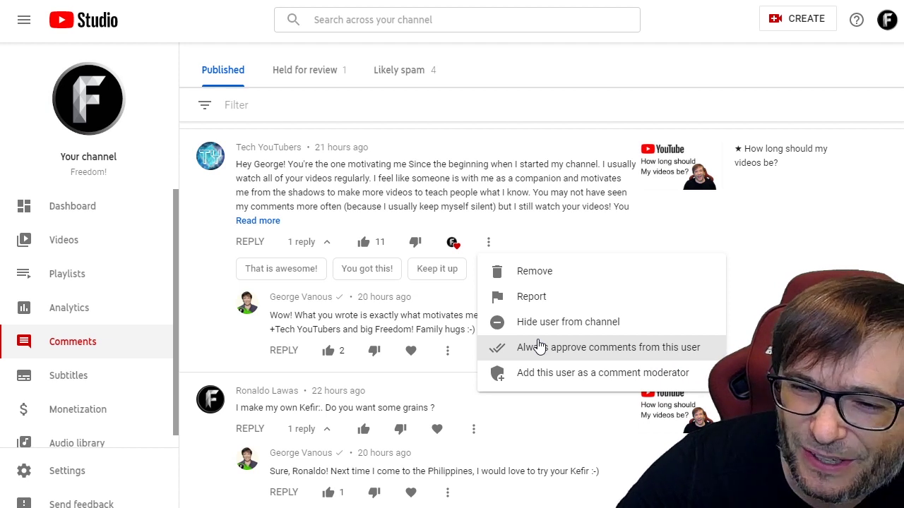
pyautogui.click(540, 349)
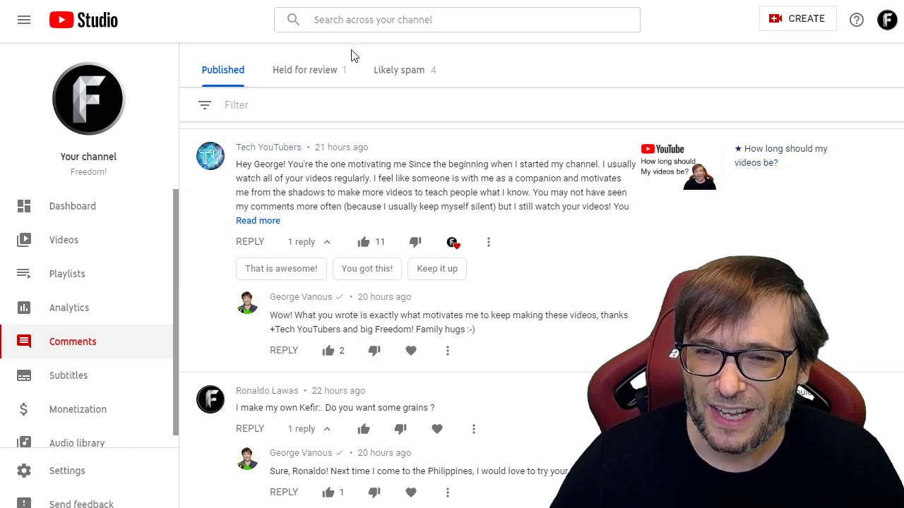
# Remove the comment held for review that asks viewers to subscribe to another channel
pyautogui.click(303, 70)
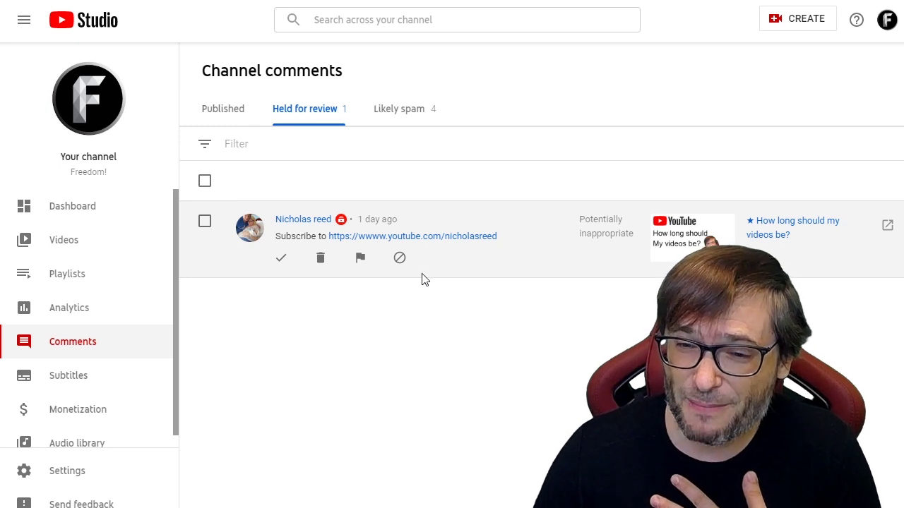
pyautogui.click(314, 268)
# Review the likely spam comments and hide the authors of all three listed comments from the channel
pyautogui.click(385, 122)
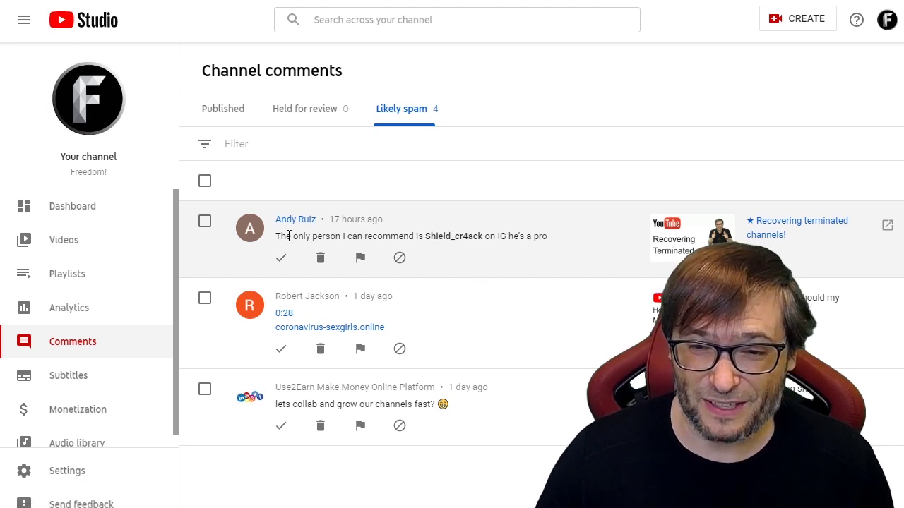
pyautogui.moveTo(312, 236); pyautogui.dragTo(549, 236)
pyautogui.click(550, 238)
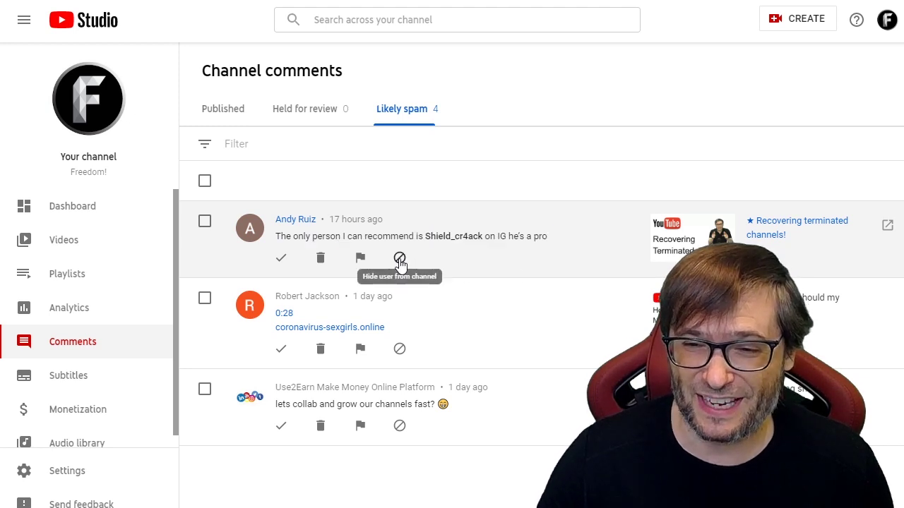
pyautogui.click(400, 258)
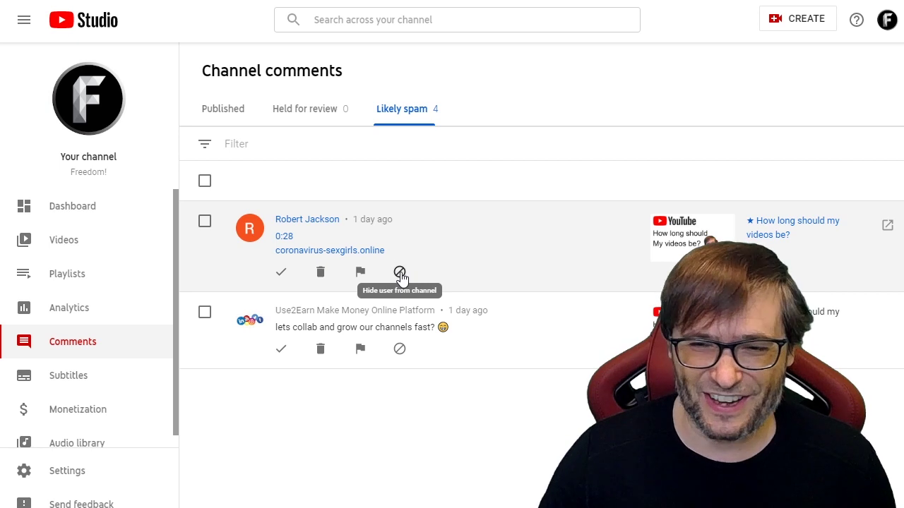
pyautogui.click(399, 272)
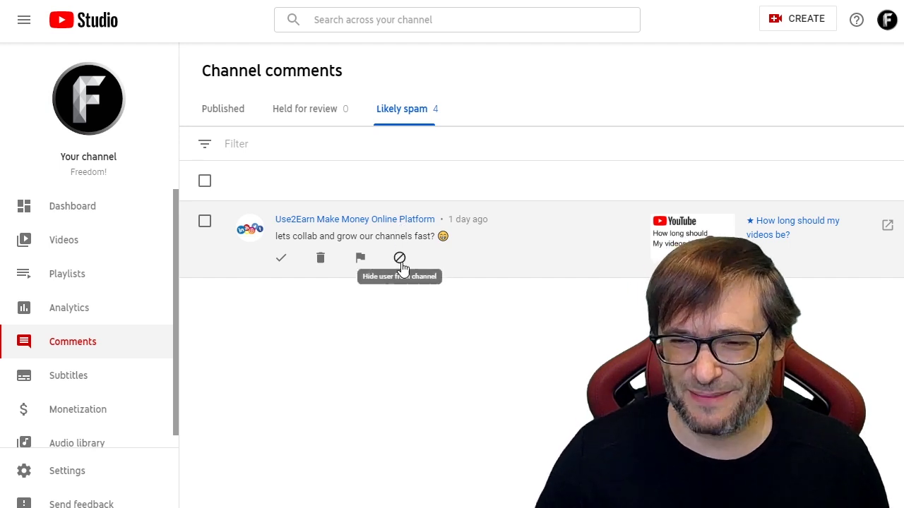
pyautogui.click(399, 259)
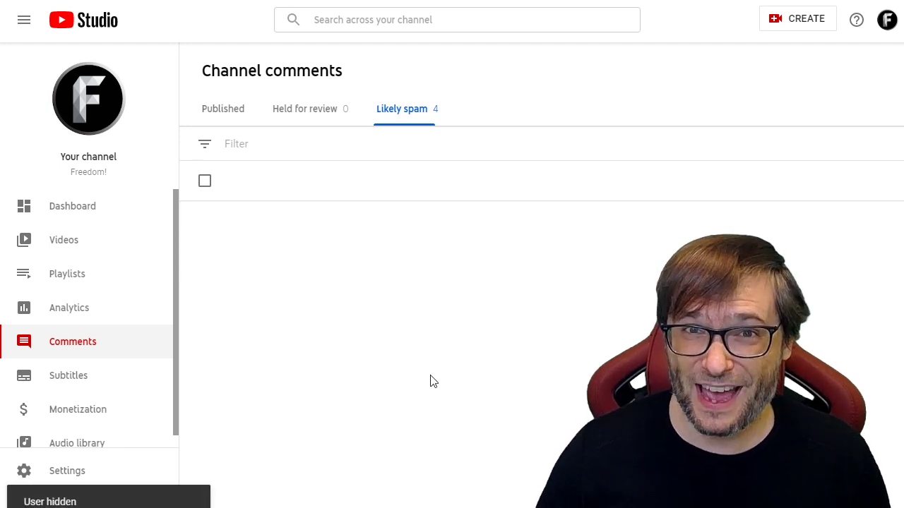
# Return to the published comments and always approve comments from the author of the RTX 2080 Super comment
pyautogui.click(232, 115)
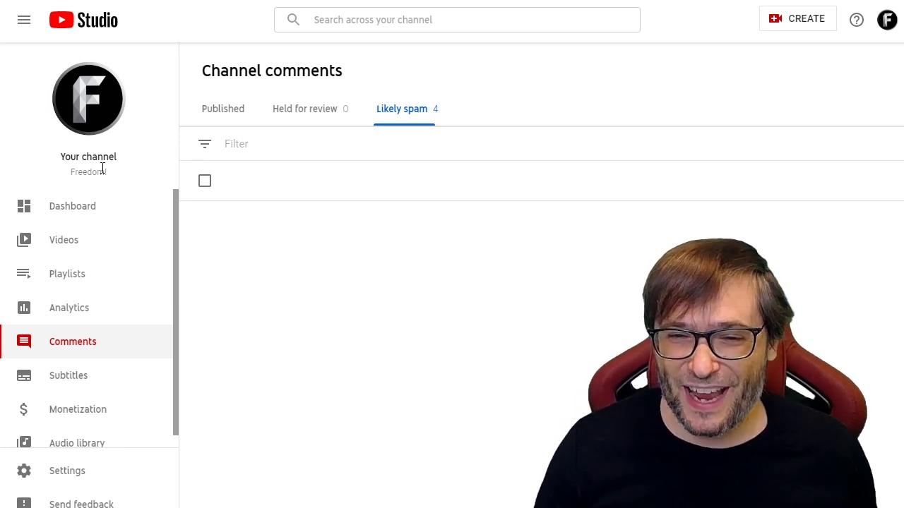
pyautogui.click(205, 113)
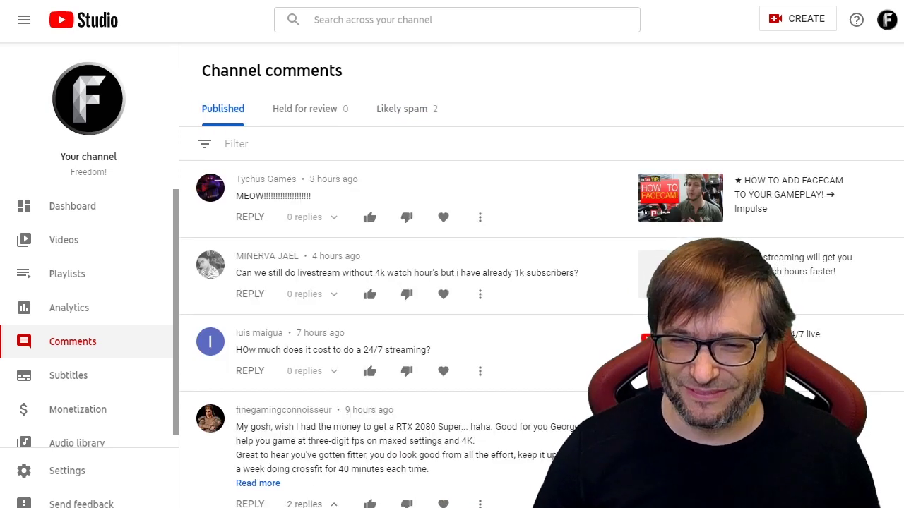
pyautogui.scroll(-3, 424, 205)
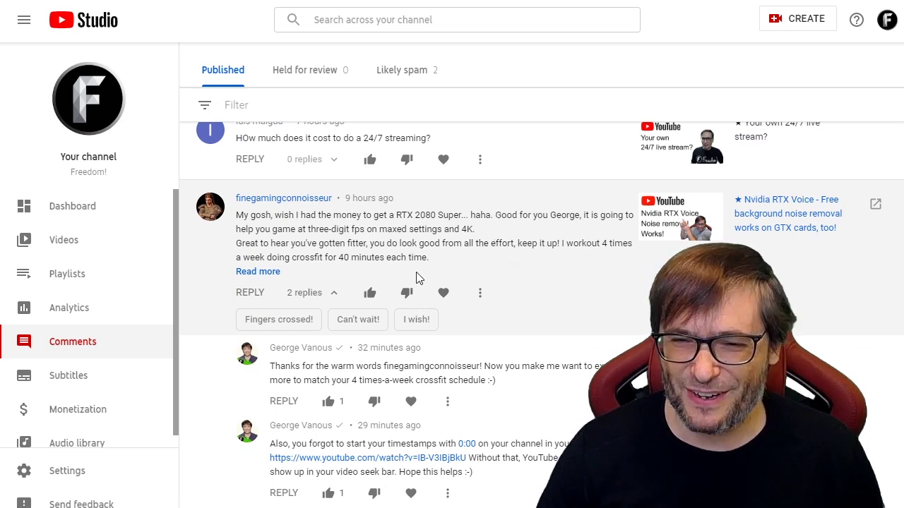
pyautogui.click(481, 293)
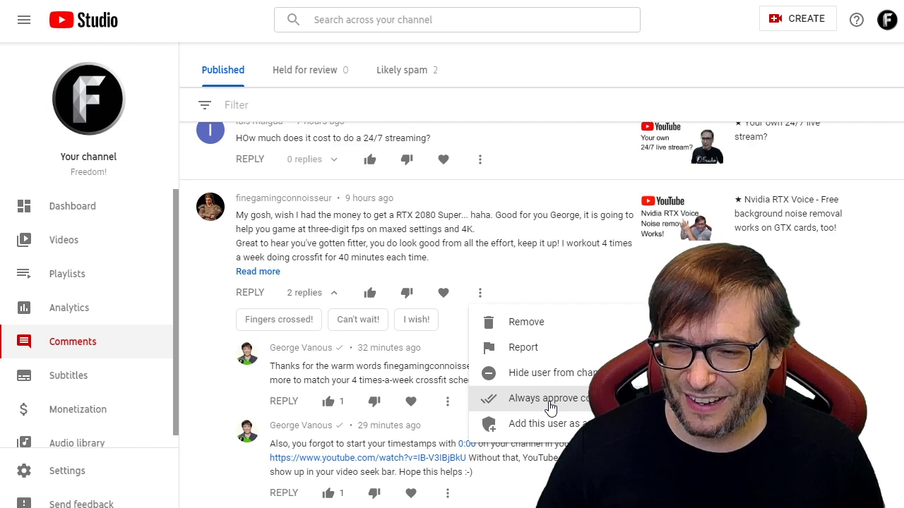
pyautogui.click(549, 400)
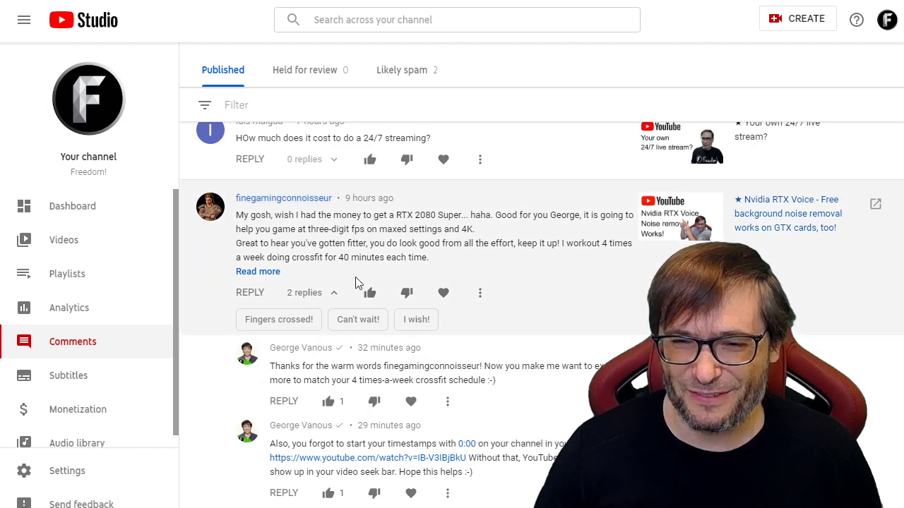
# Expand the full RTX 2080 Super comment and read its crossfit remark and the channel's reply about exercising more
pyautogui.click(257, 272)
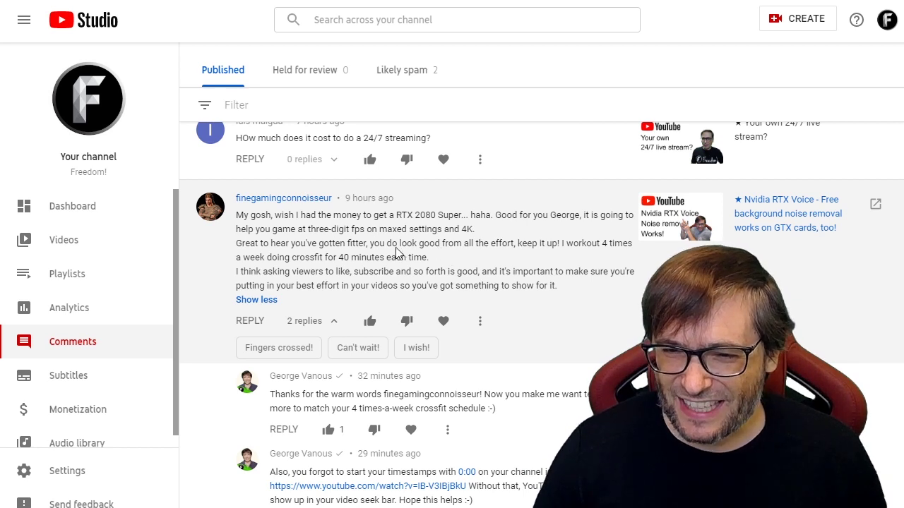
pyautogui.moveTo(477, 229); pyautogui.dragTo(560, 262)
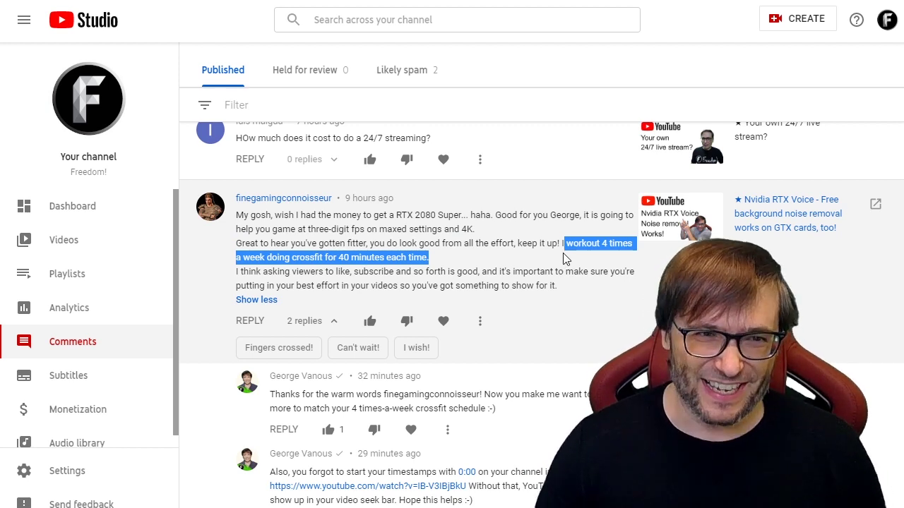
pyautogui.scroll(-1, 555, 279)
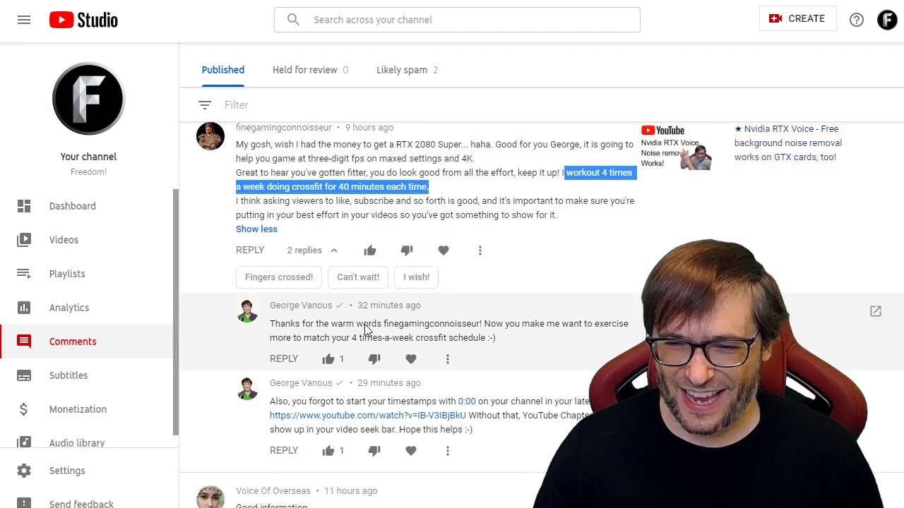
pyautogui.doubleClick(493, 325)
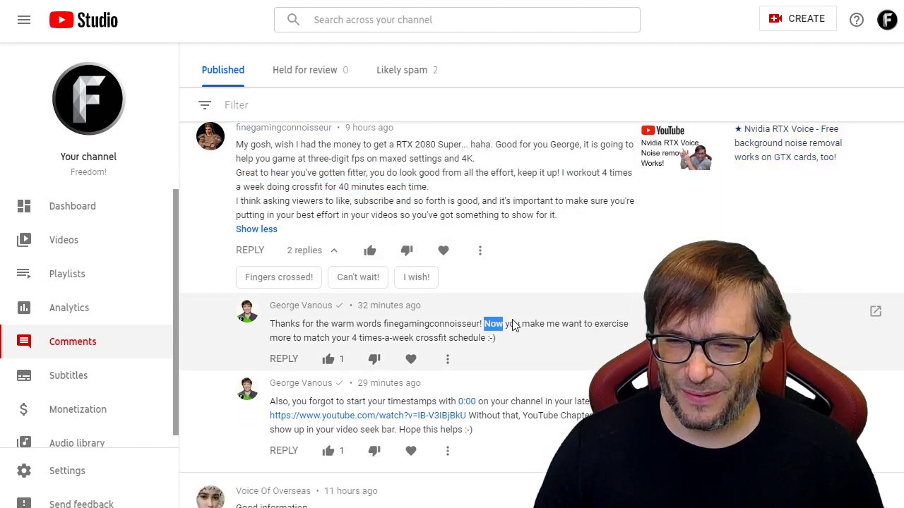
pyautogui.moveTo(514, 325); pyautogui.dragTo(602, 342)
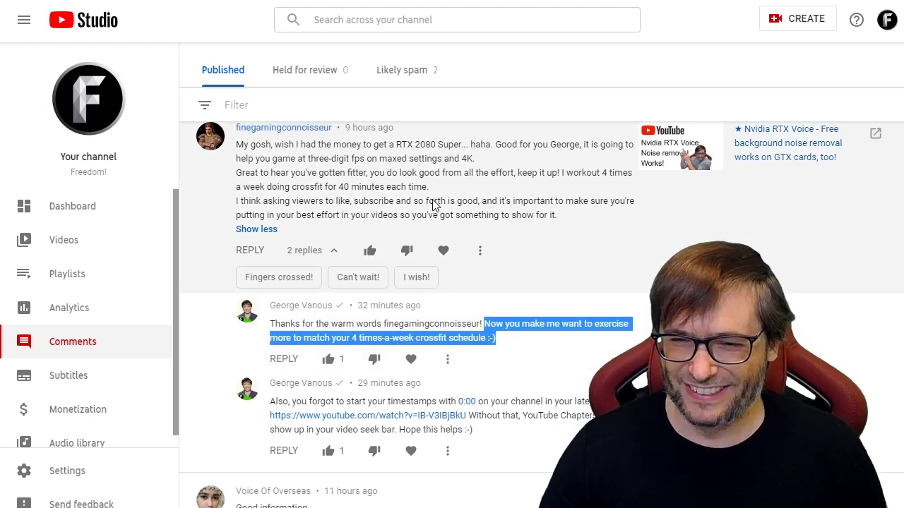
pyautogui.click(436, 205)
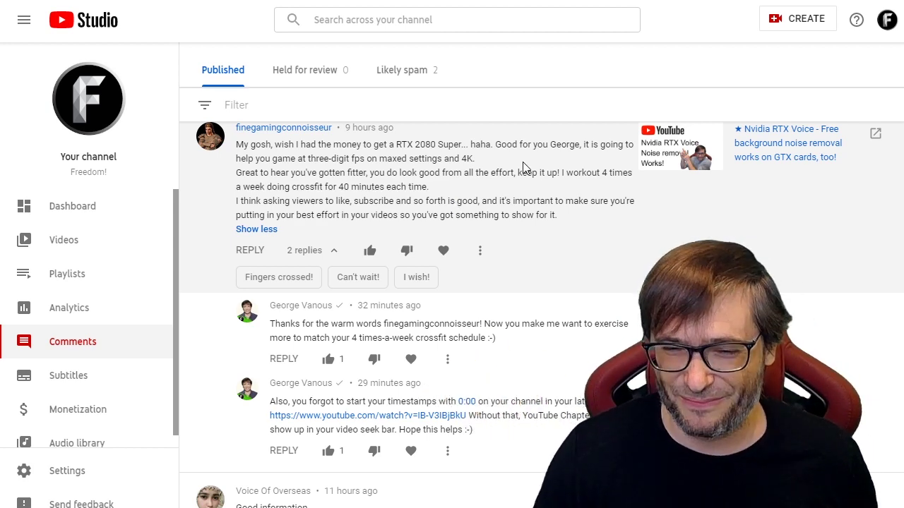
# Find the published comment asking about Epidemic Sound licenses for Freedom members and read through its question
pyautogui.scroll(-3, 468, 195)
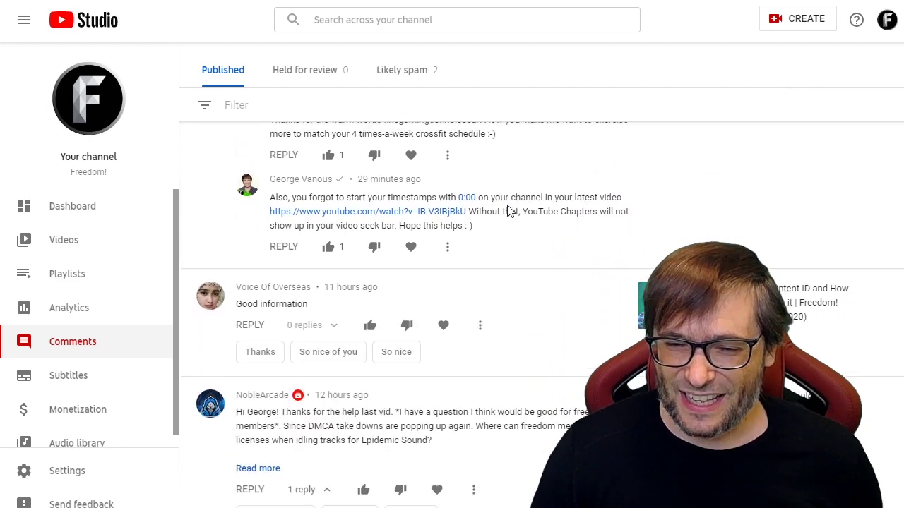
pyautogui.scroll(-2, 508, 210)
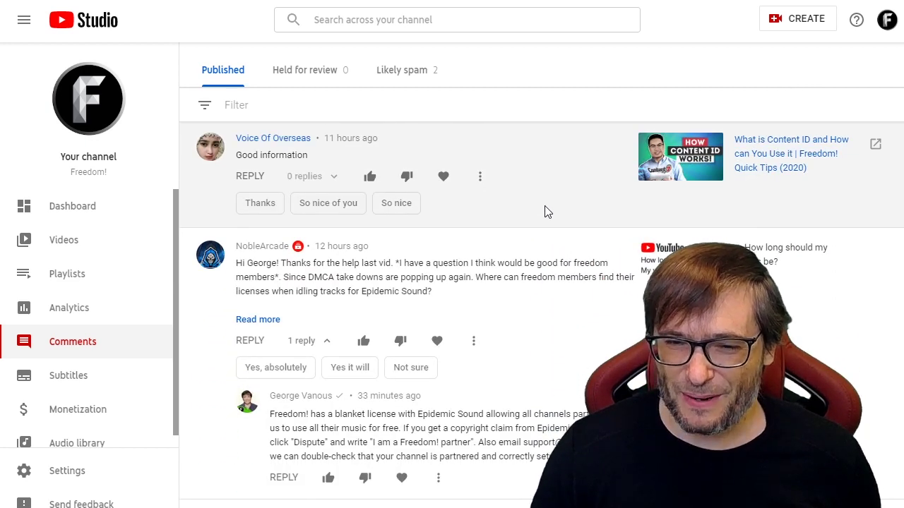
pyautogui.scroll(-1, 484, 277)
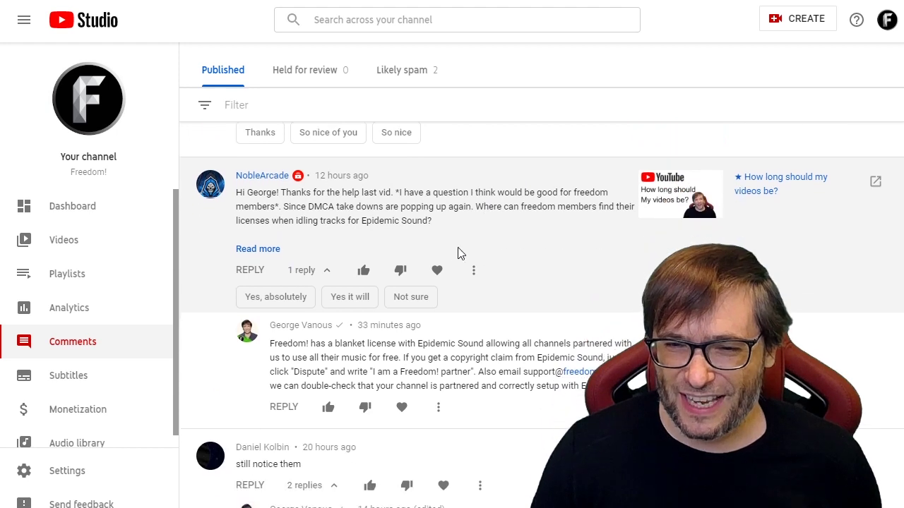
pyautogui.moveTo(285, 199); pyautogui.dragTo(419, 193)
pyautogui.click(424, 195)
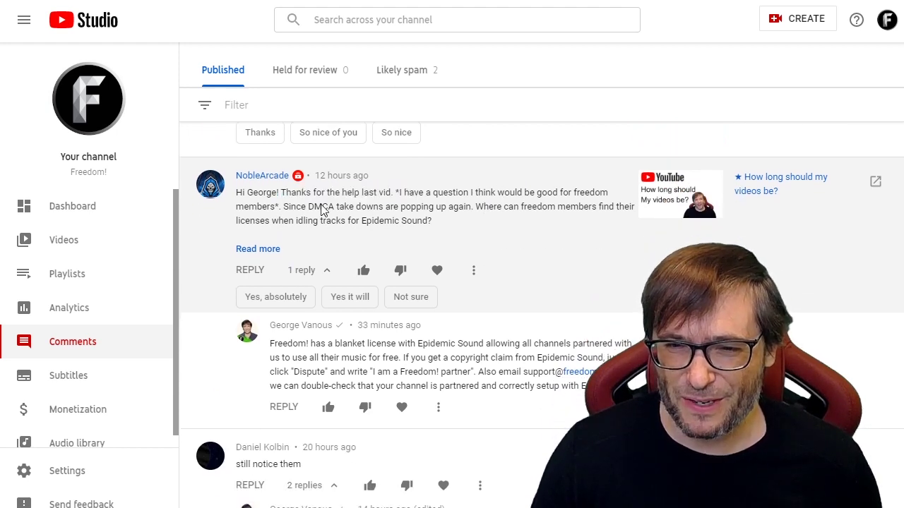
pyautogui.moveTo(306, 211); pyautogui.dragTo(376, 225)
pyautogui.click(394, 221)
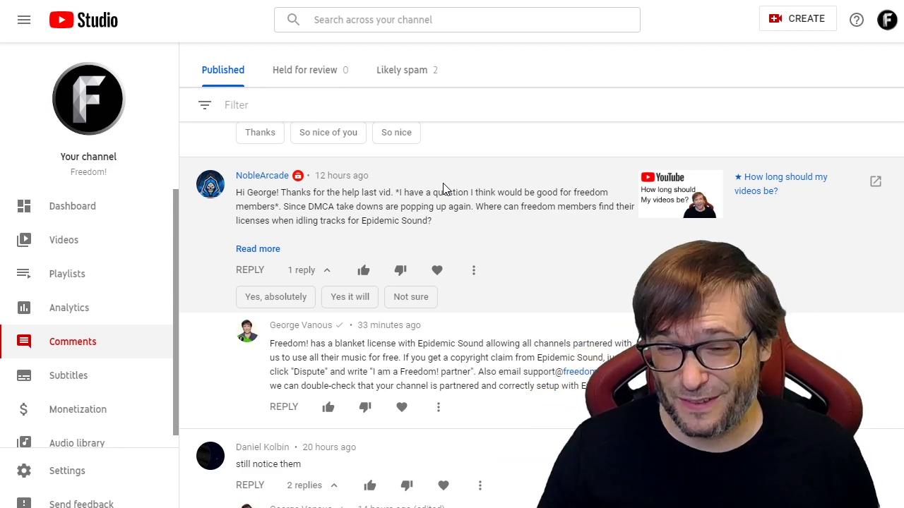
# Read the channel's reply about the Epidemic Sound blanket license, covering how to dispute claims and contact support for a partnership check
pyautogui.scroll(-1, 444, 188)
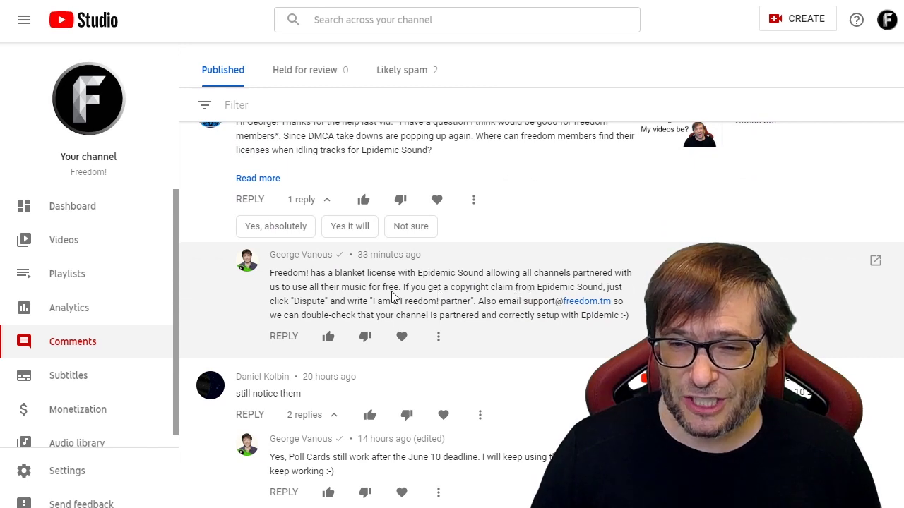
pyautogui.moveTo(270, 301); pyautogui.dragTo(605, 305)
pyautogui.click(489, 301)
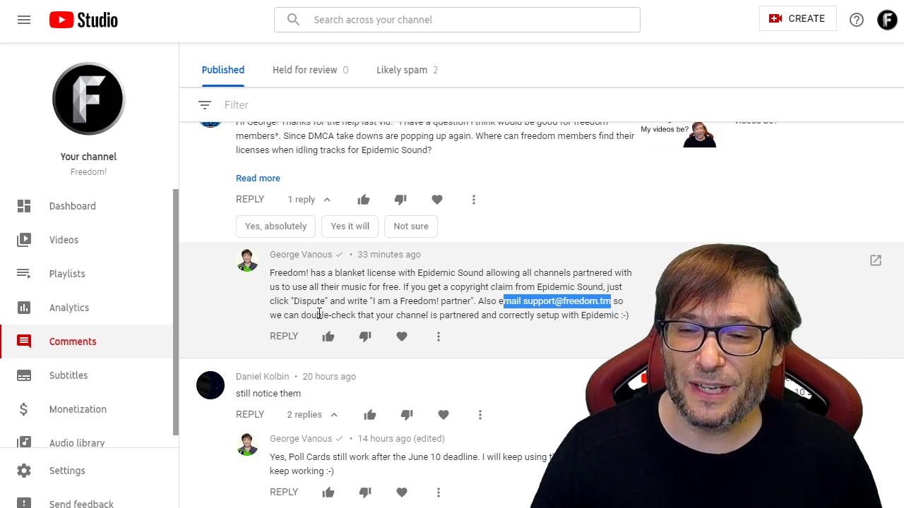
pyautogui.moveTo(318, 315); pyautogui.dragTo(595, 318)
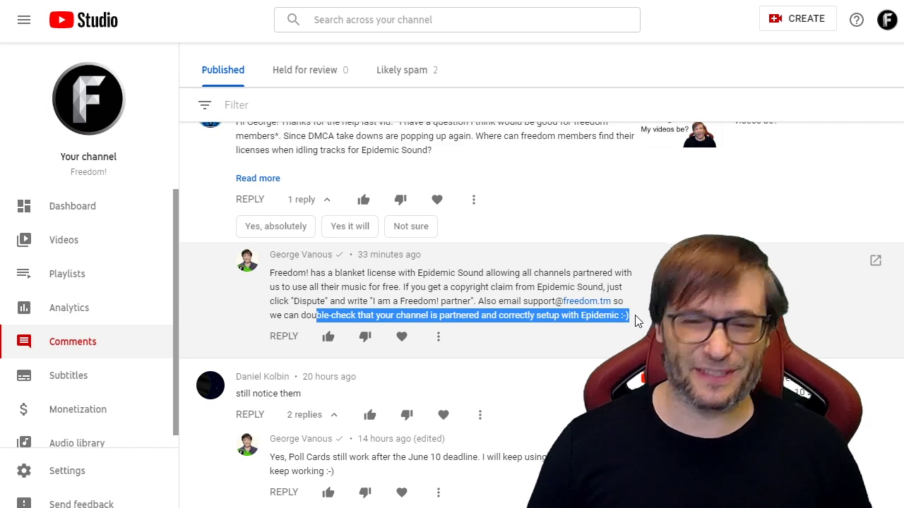
# Find the published comment about being motivated to make more videos and read through its opening lines
pyautogui.scroll(-5, 541, 313)
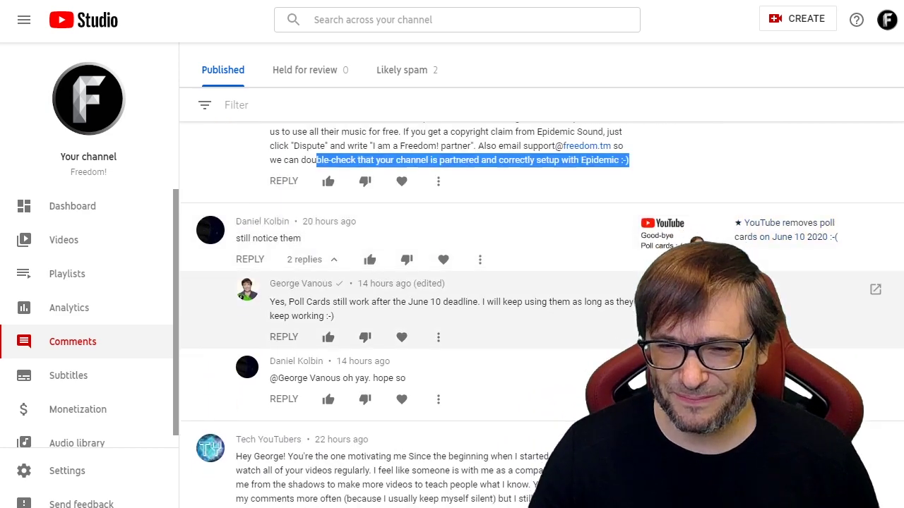
pyautogui.scroll(-1, 541, 313)
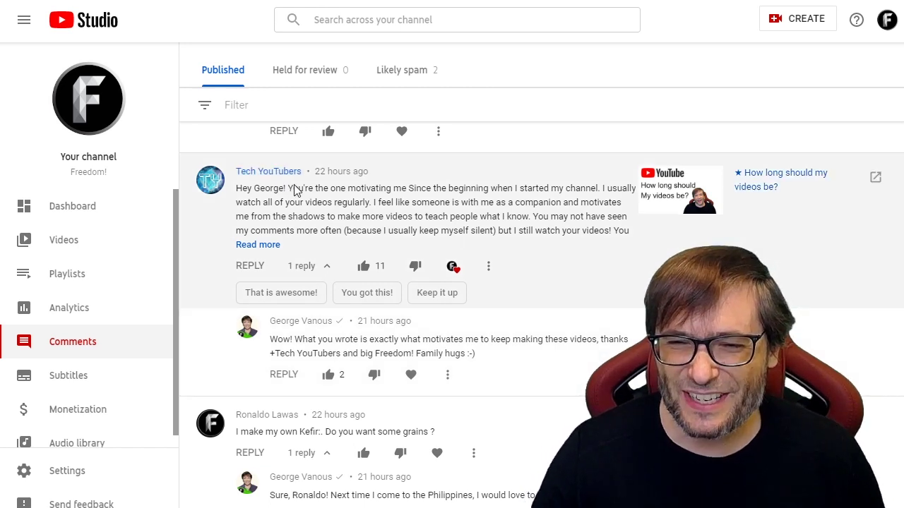
pyautogui.moveTo(293, 189); pyautogui.dragTo(617, 205)
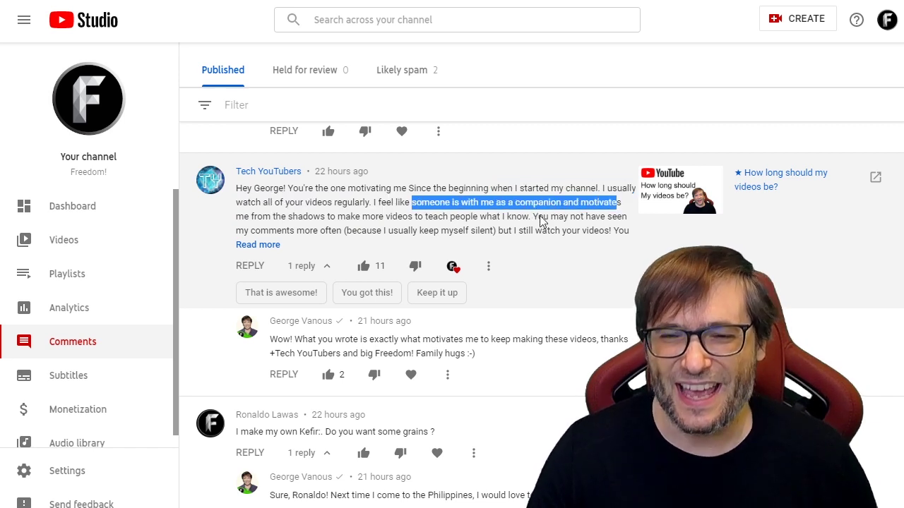
pyautogui.moveTo(255, 218); pyautogui.dragTo(404, 223)
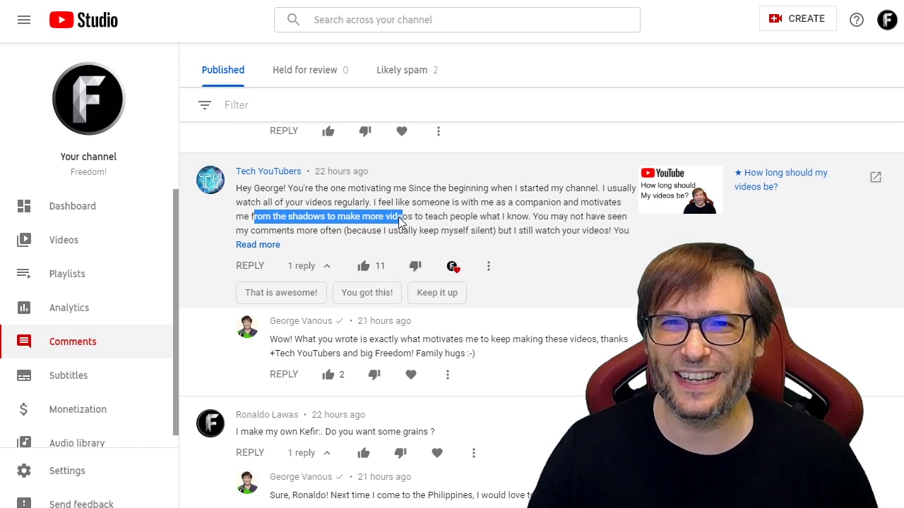
pyautogui.click(377, 224)
pyautogui.moveTo(331, 224); pyautogui.dragTo(544, 216)
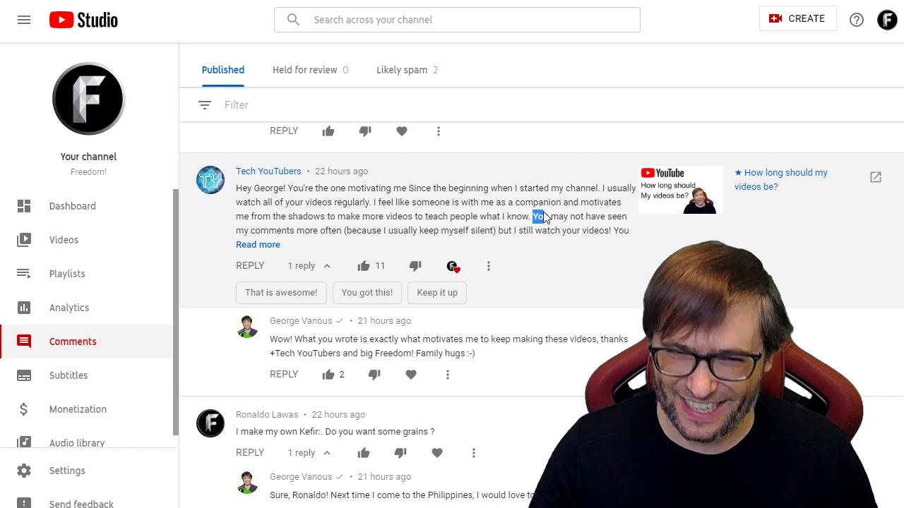
pyautogui.click(524, 217)
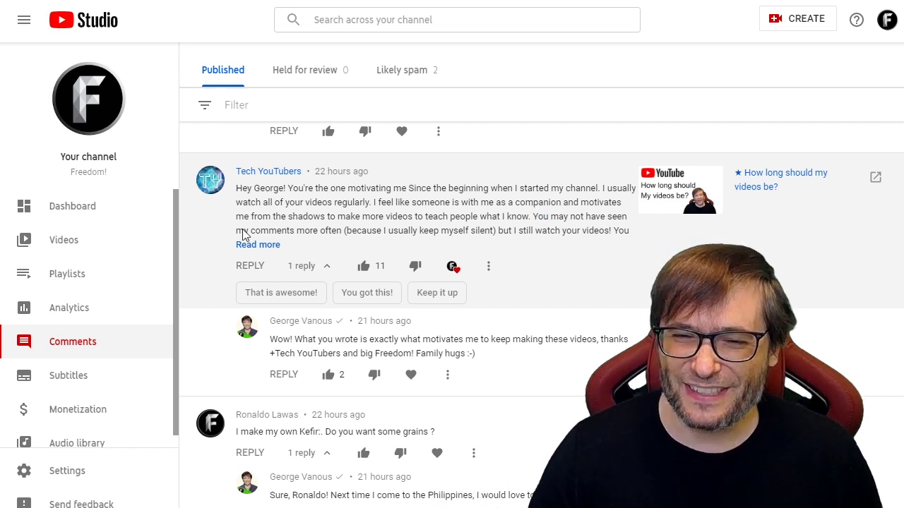
# Expand the full motivation comment, read its closing thanks, and check its moderation options without applying any
pyautogui.moveTo(243, 233); pyautogui.dragTo(565, 239)
pyautogui.click(276, 245)
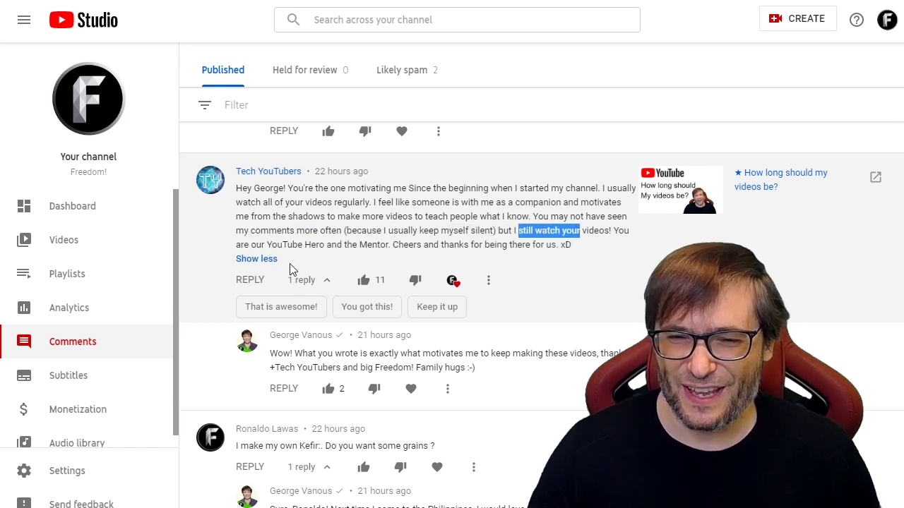
pyautogui.moveTo(267, 244); pyautogui.dragTo(579, 246)
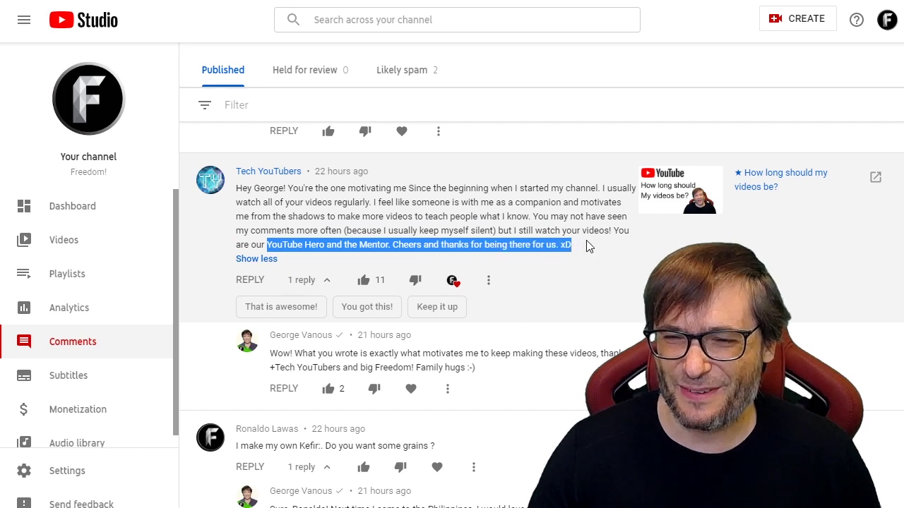
pyautogui.click(585, 246)
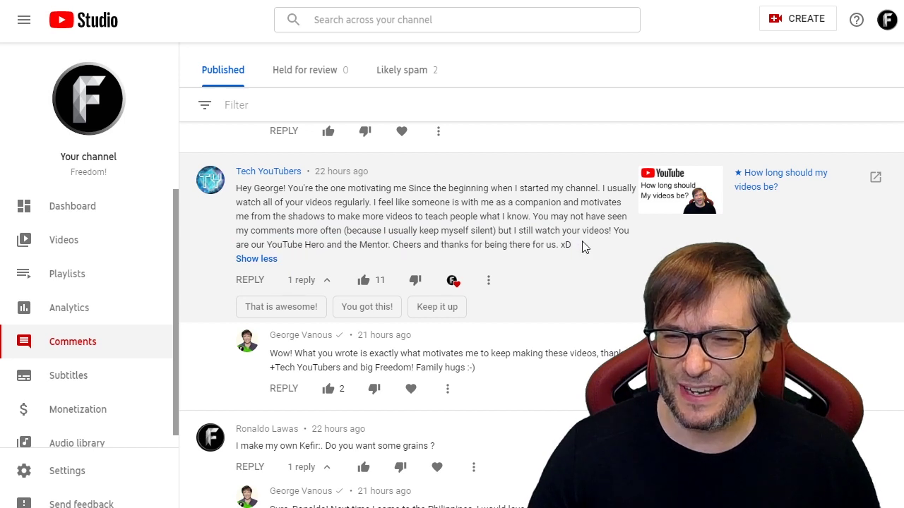
pyautogui.click(489, 283)
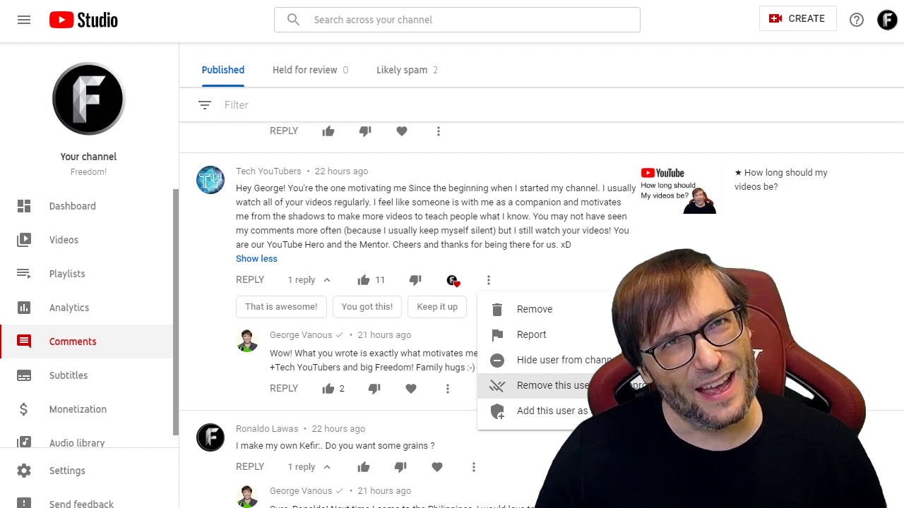
pyautogui.click(455, 219)
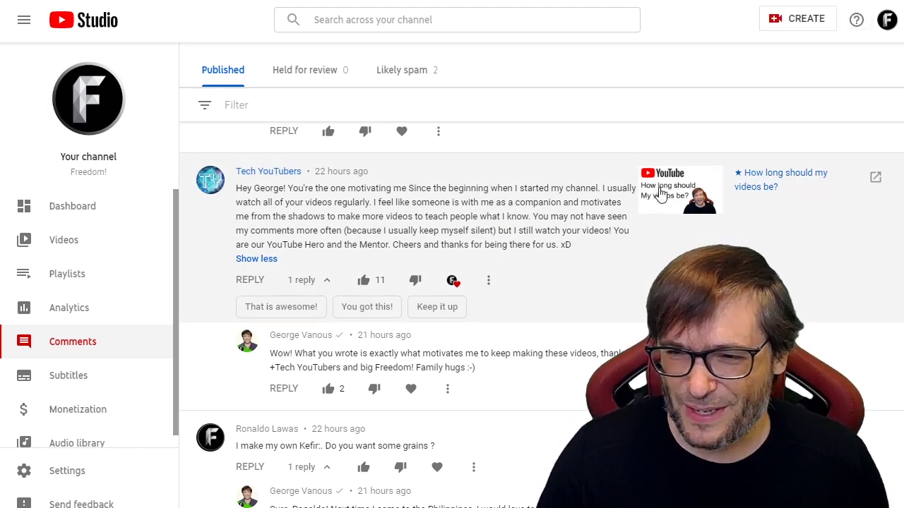
# Open the motivation comment on its video's YouTube page, pause the video, and examine the comment's pinned label
pyautogui.click(876, 178)
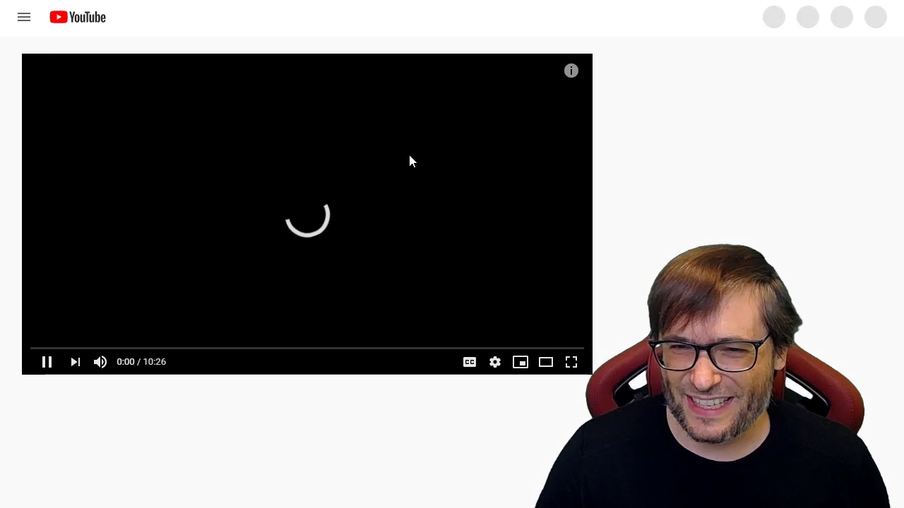
pyautogui.click(335, 219)
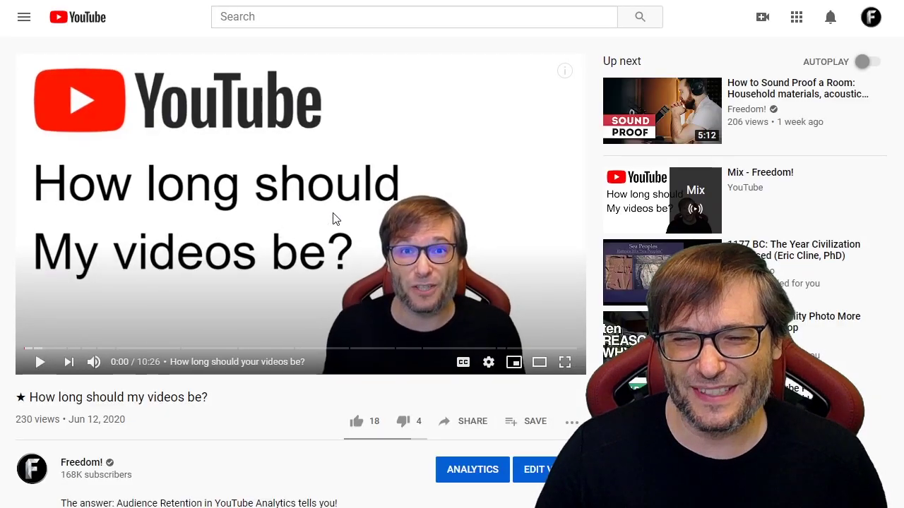
pyautogui.scroll(-5, 336, 219)
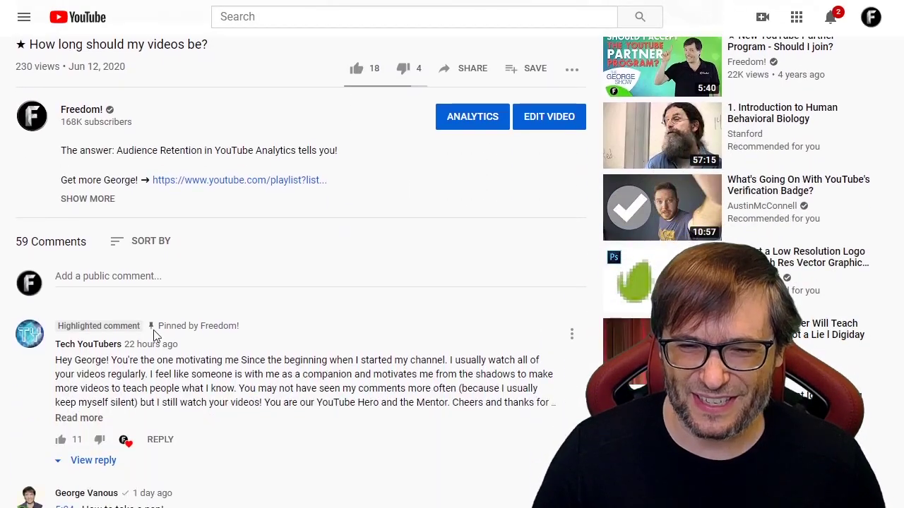
pyautogui.moveTo(154, 333); pyautogui.dragTo(243, 337)
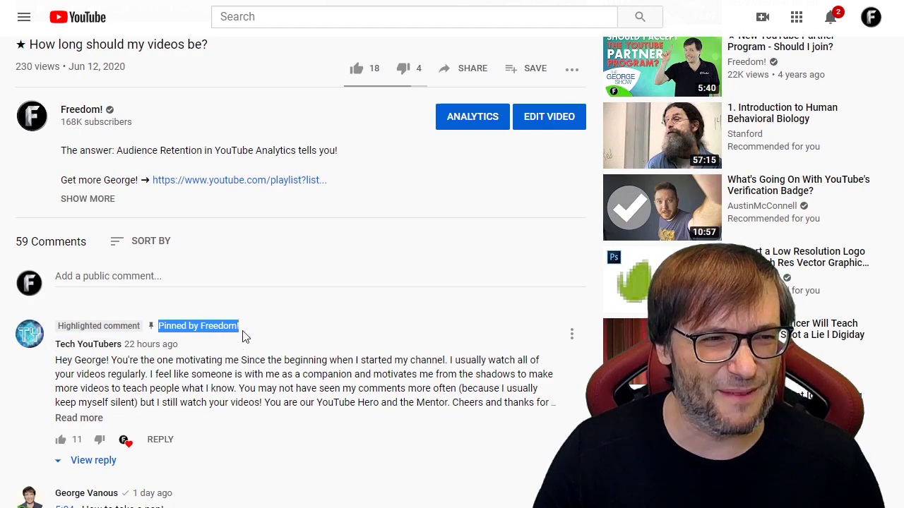
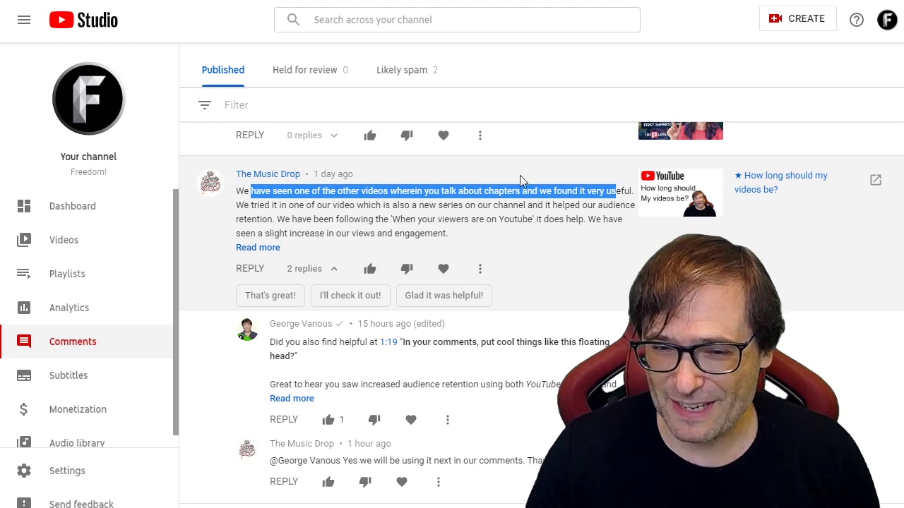
# Expand and read the comment about video chapters, audience retention and the 'When your viewers are on YouTube' data
pyautogui.moveTo(243, 207); pyautogui.dragTo(273, 220)
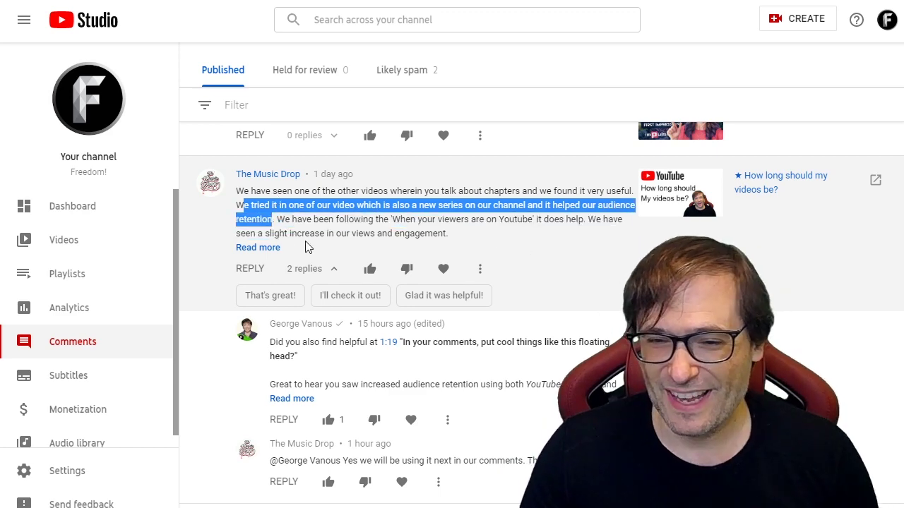
pyautogui.moveTo(302, 221); pyautogui.dragTo(538, 224)
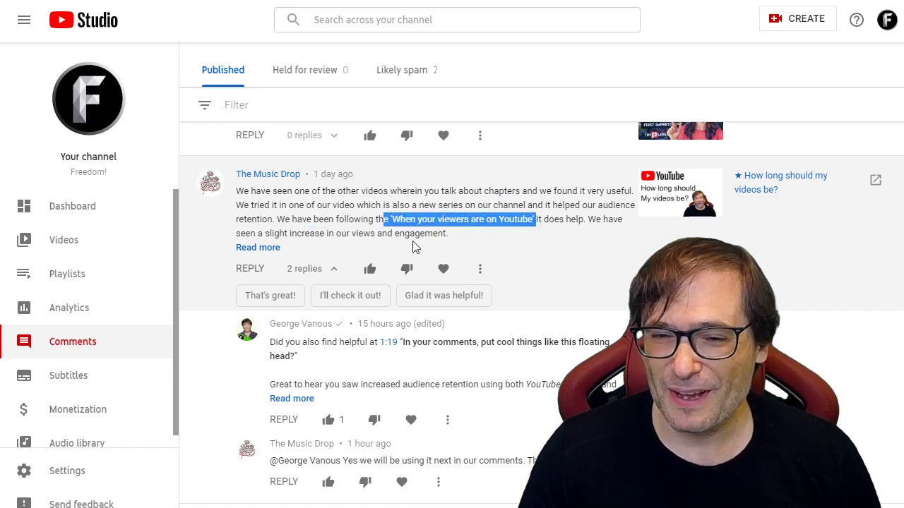
pyautogui.click(276, 248)
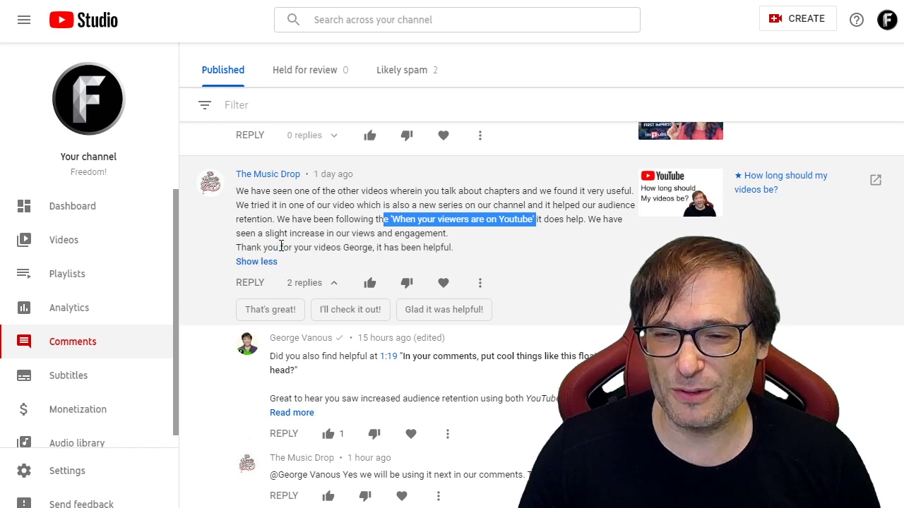
pyautogui.moveTo(411, 252); pyautogui.dragTo(390, 246)
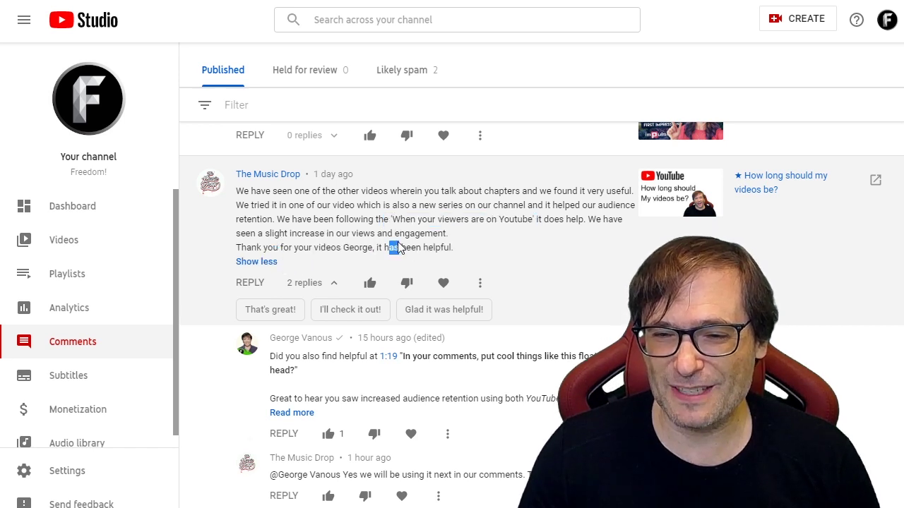
pyautogui.click(306, 246)
# Play the video from the 1:19 timestamp in the channel's reply, adjust the volume, and pause after watching the tip
pyautogui.scroll(-1, 467, 321)
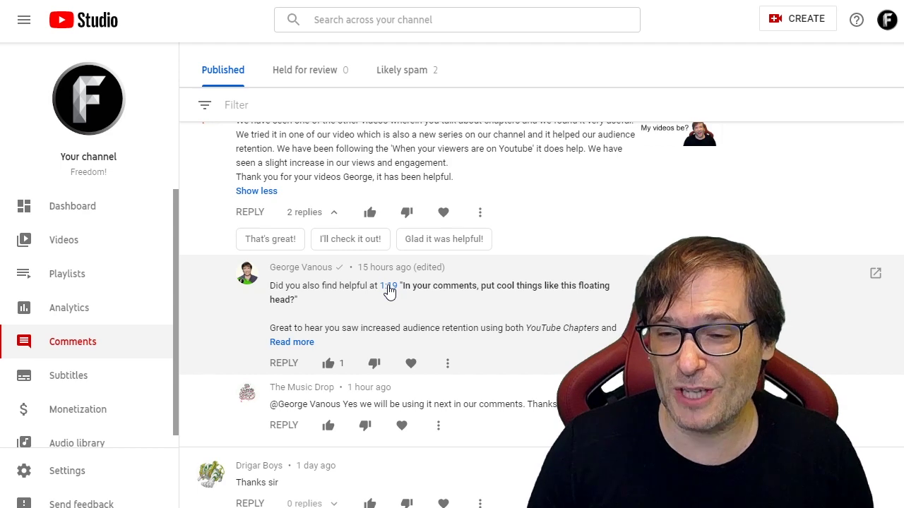
pyautogui.click(391, 288)
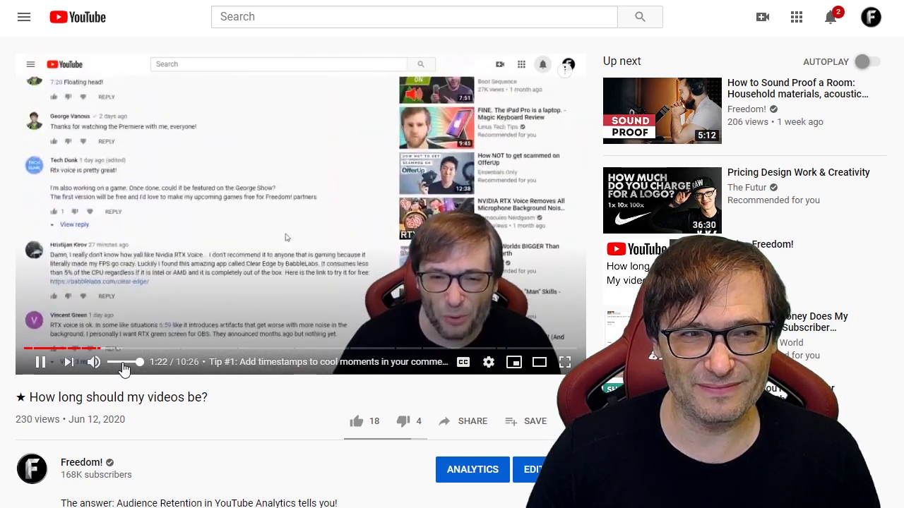
pyautogui.click(122, 362)
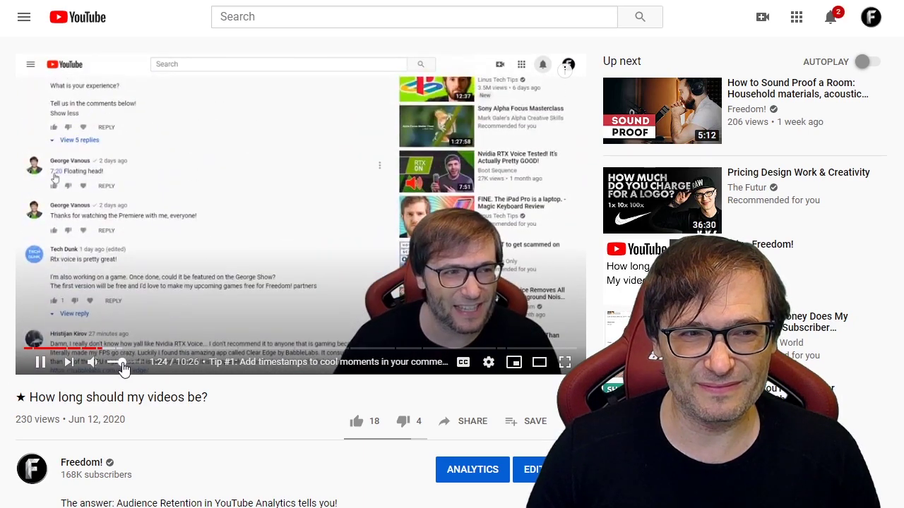
pyautogui.moveTo(123, 368); pyautogui.dragTo(130, 370)
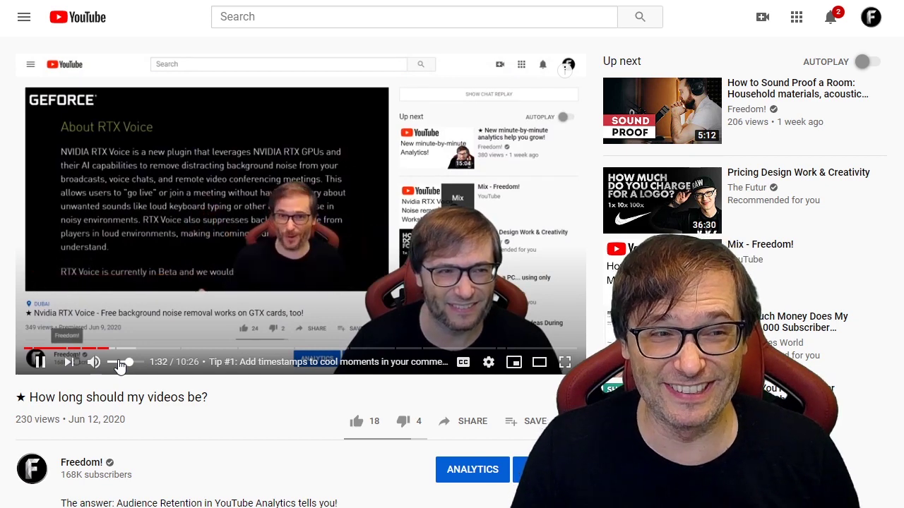
pyautogui.click(134, 207)
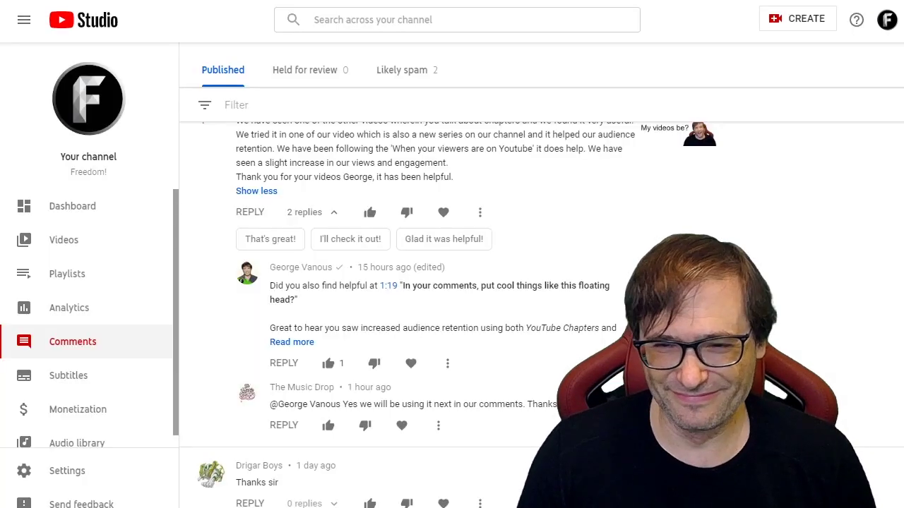
# Read the comments about uploading for US viewers and the Audience retention "See more" tip, along with the channel's replies
pyautogui.scroll(-6, 412, 359)
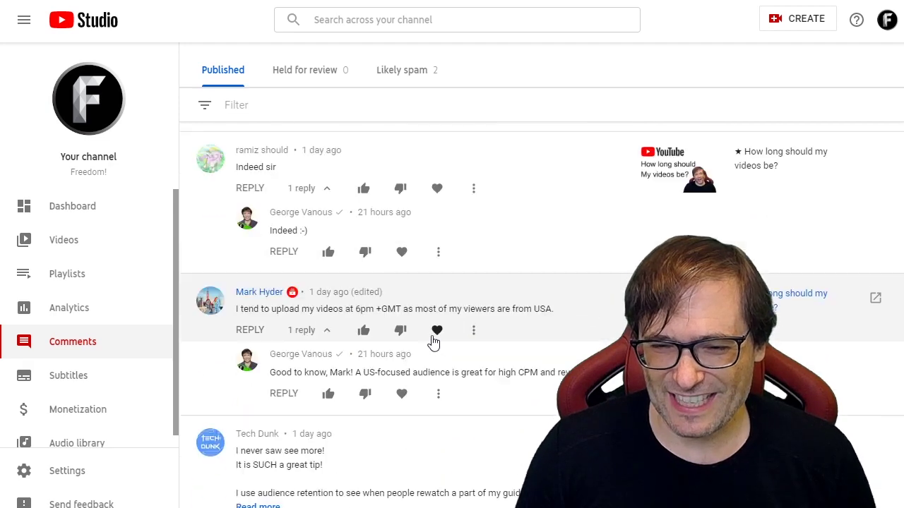
pyautogui.scroll(-2, 434, 342)
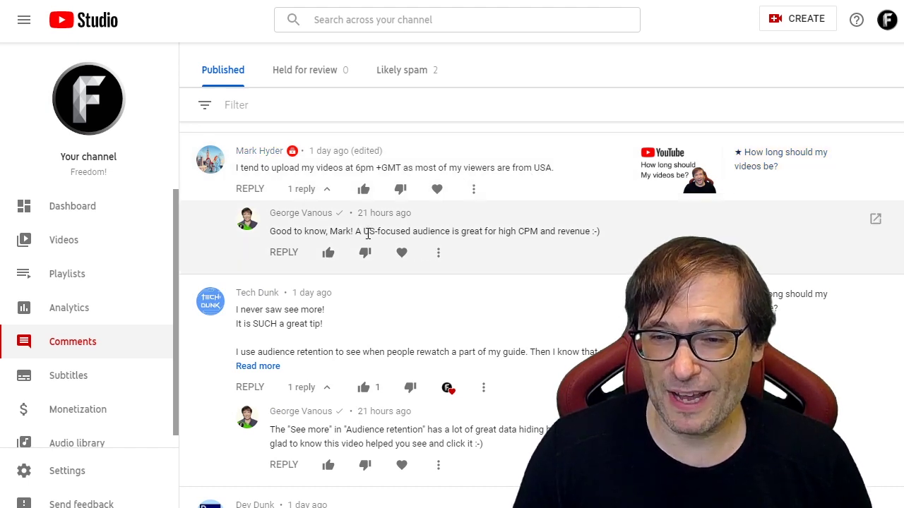
pyautogui.moveTo(367, 233); pyautogui.dragTo(587, 229)
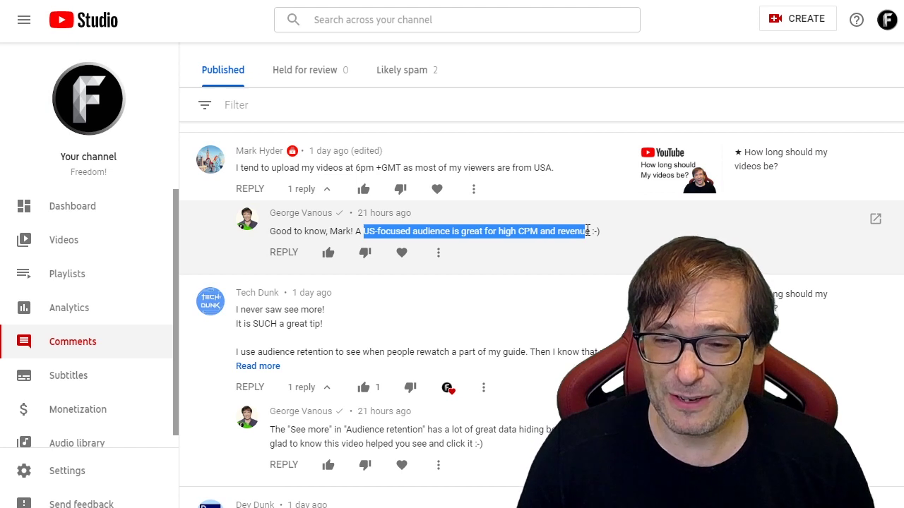
pyautogui.click(588, 230)
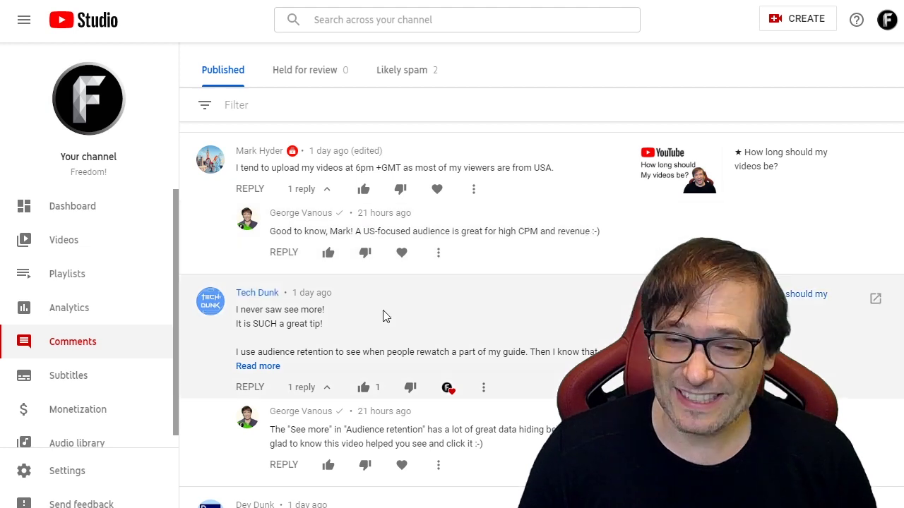
pyautogui.moveTo(246, 311); pyautogui.dragTo(330, 314)
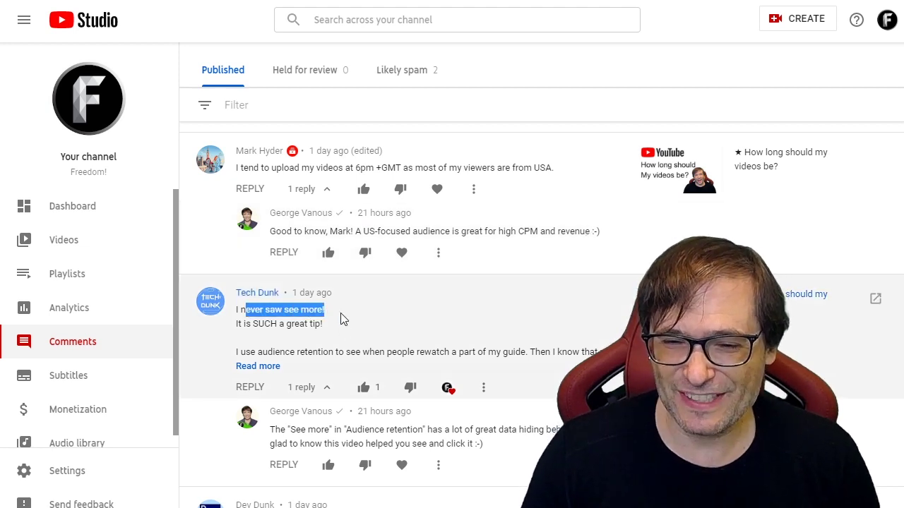
pyautogui.scroll(-2, 340, 316)
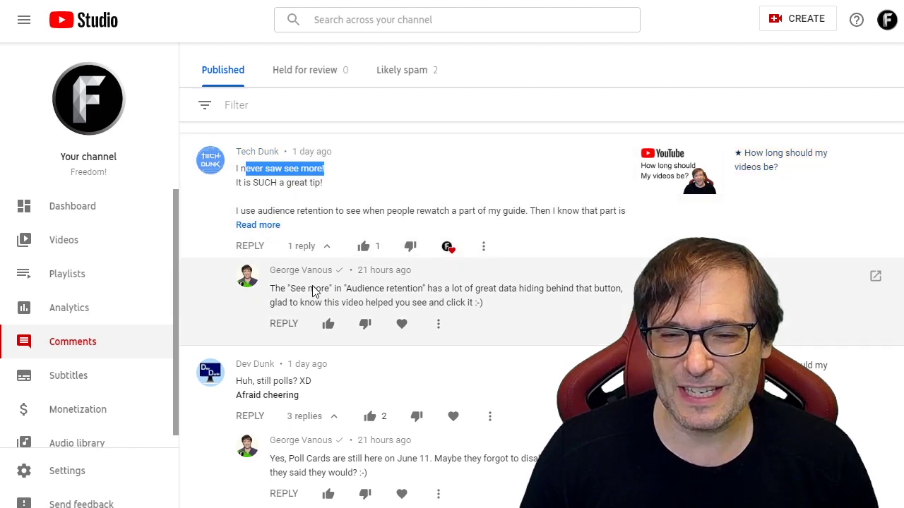
# Open the analytics of the video "How long should my videos be?" and examine its detailed Likes (vs. dislikes) report and metric choices
pyautogui.click(91, 246)
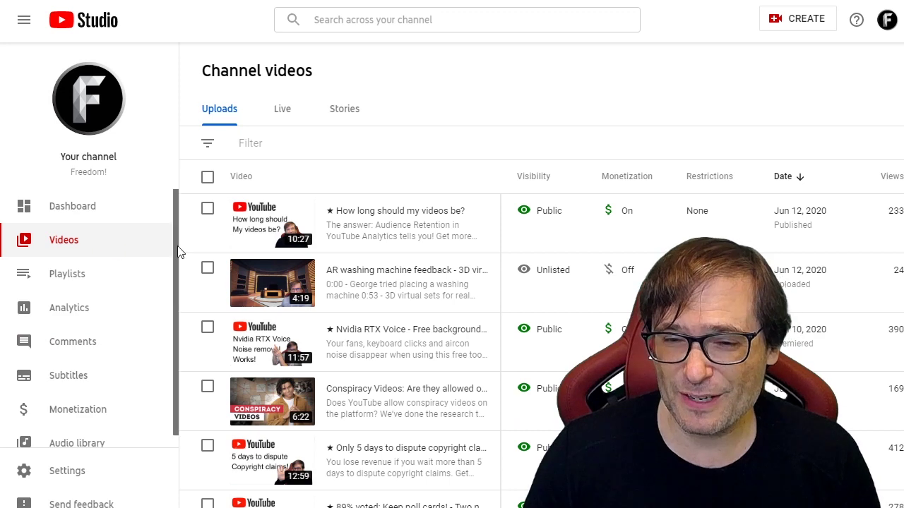
pyautogui.moveTo(345, 231)
pyautogui.click(376, 227)
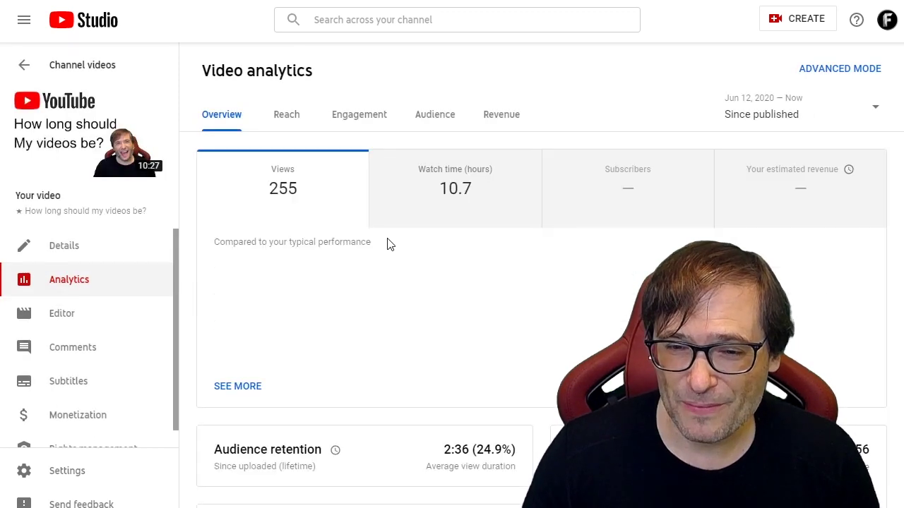
pyautogui.scroll(-2, 389, 245)
pyautogui.scroll(-2, 273, 265)
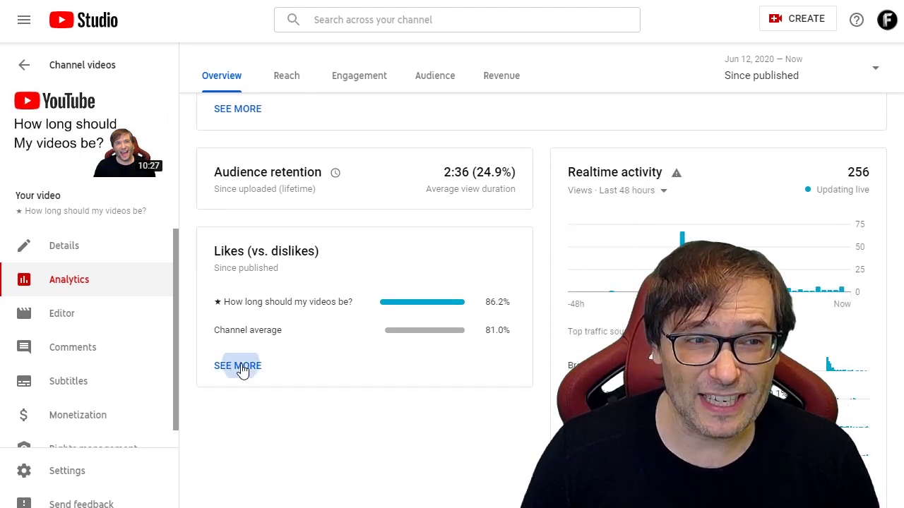
pyautogui.click(238, 367)
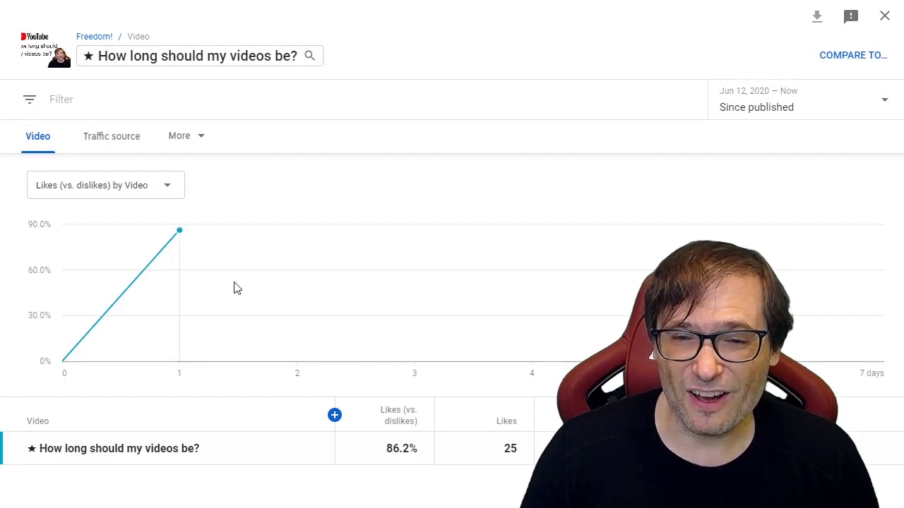
pyautogui.click(166, 191)
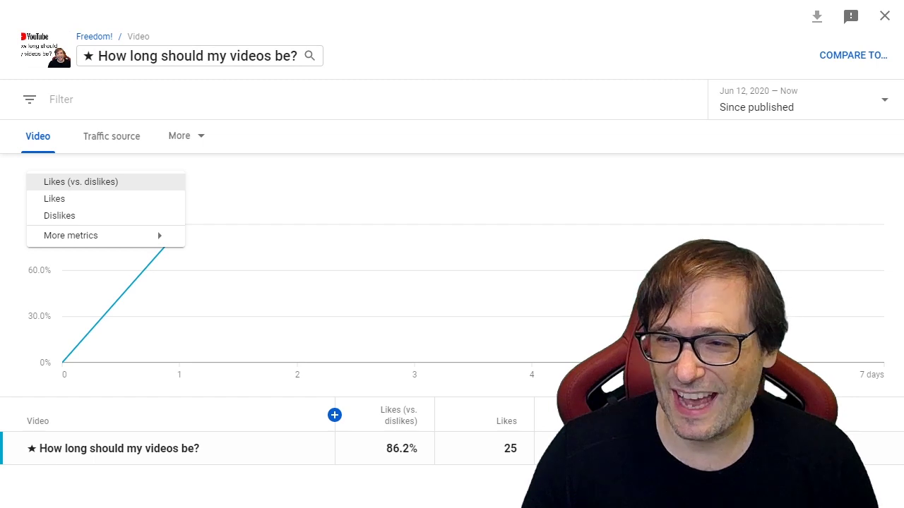
pyautogui.click(880, 14)
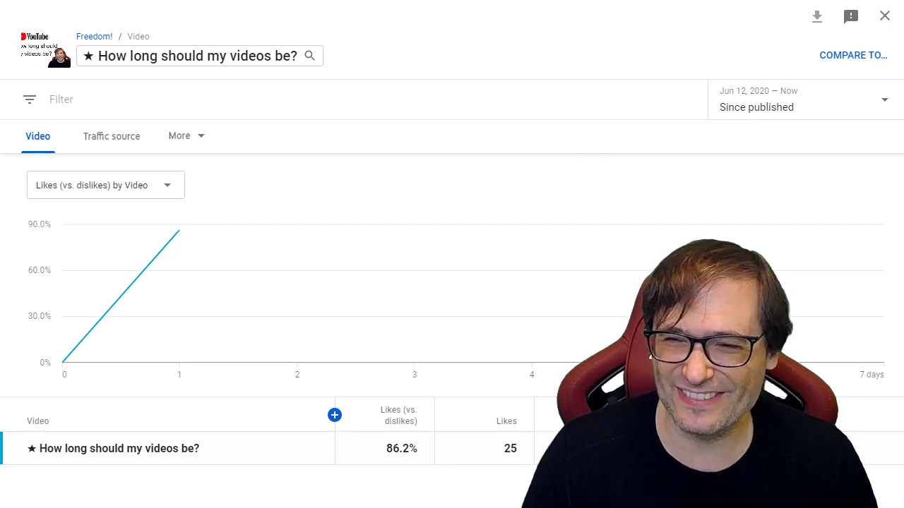
pyautogui.click(887, 14)
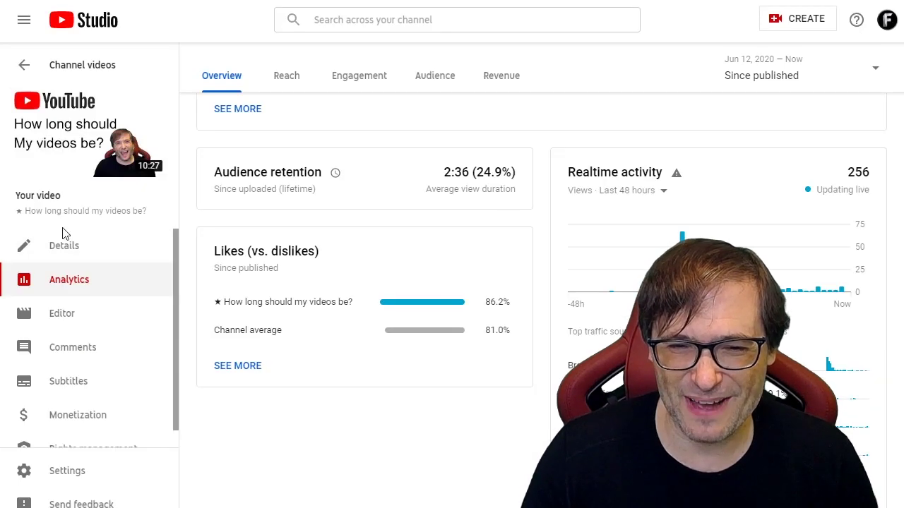
# Return to the channel's videos and open the detailed Audience retention report of the "Good-bye Poll cards" video
pyautogui.click(27, 66)
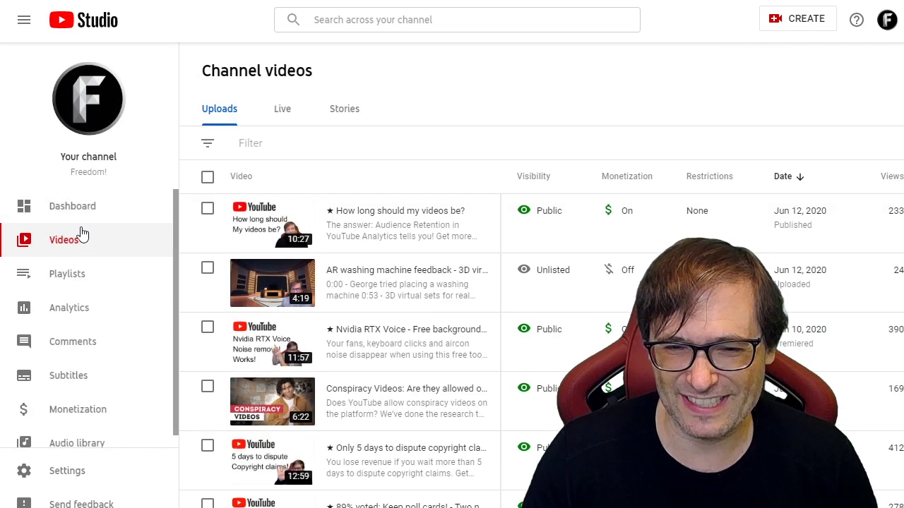
pyautogui.scroll(-3, 267, 295)
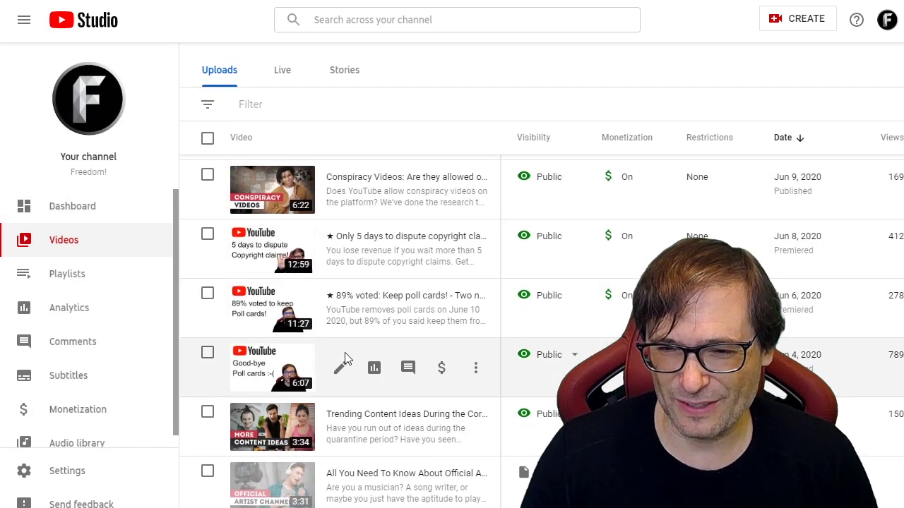
pyautogui.click(373, 368)
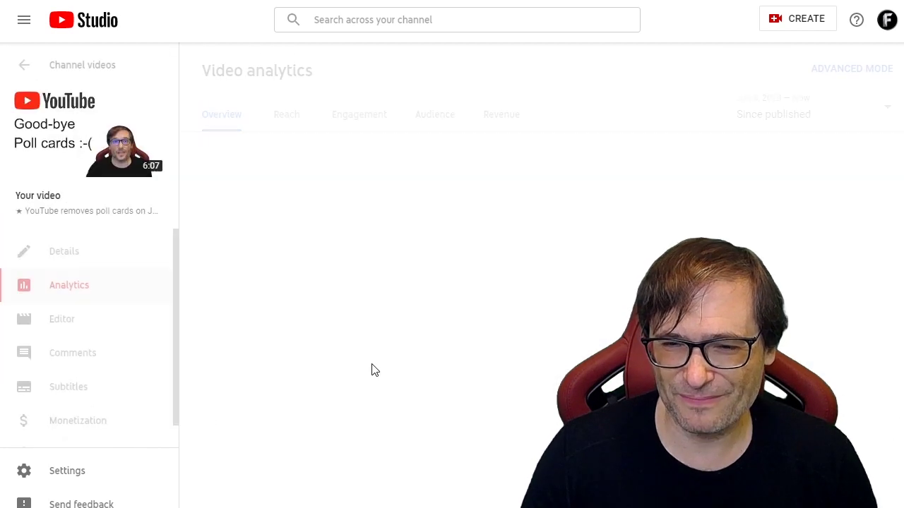
pyautogui.scroll(-3, 373, 368)
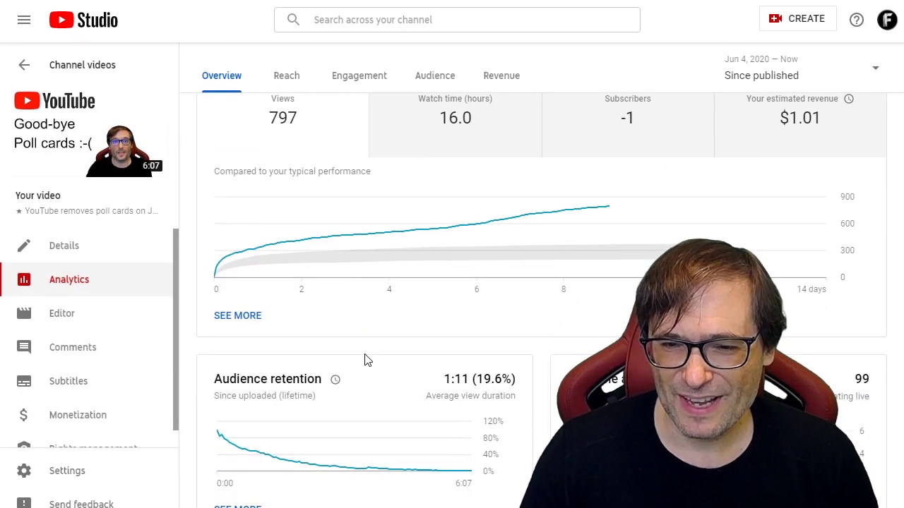
pyautogui.click(240, 371)
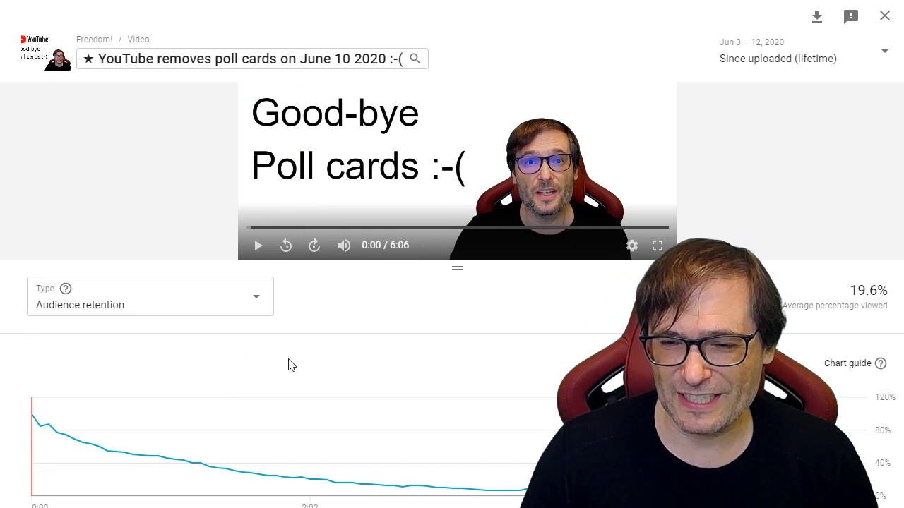
# Inspect the audience retention curve, switch the report type to Relative audience retention, and examine that curve
pyautogui.moveTo(339, 481)
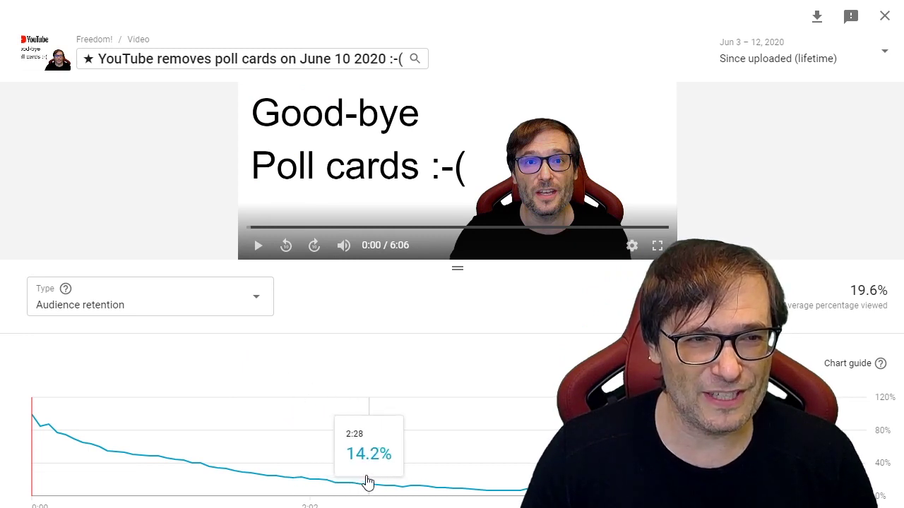
pyautogui.click(185, 313)
pyautogui.click(182, 318)
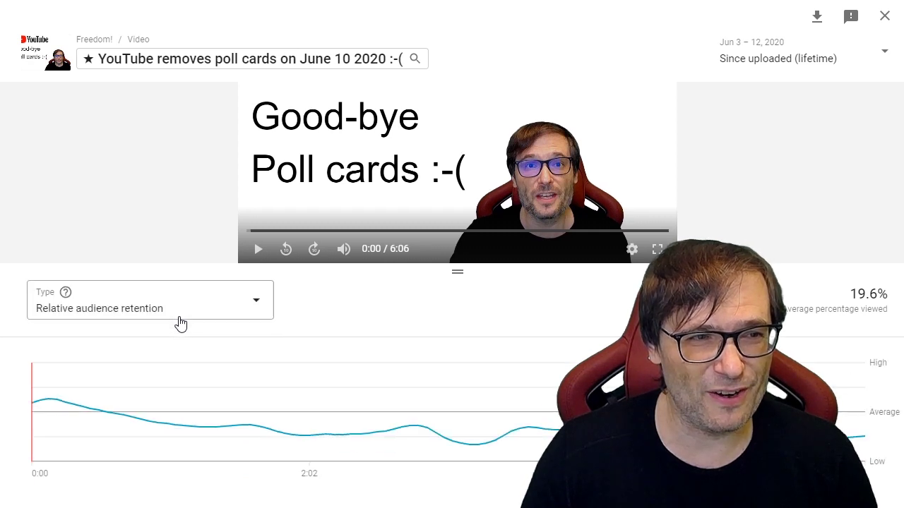
pyautogui.moveTo(268, 391)
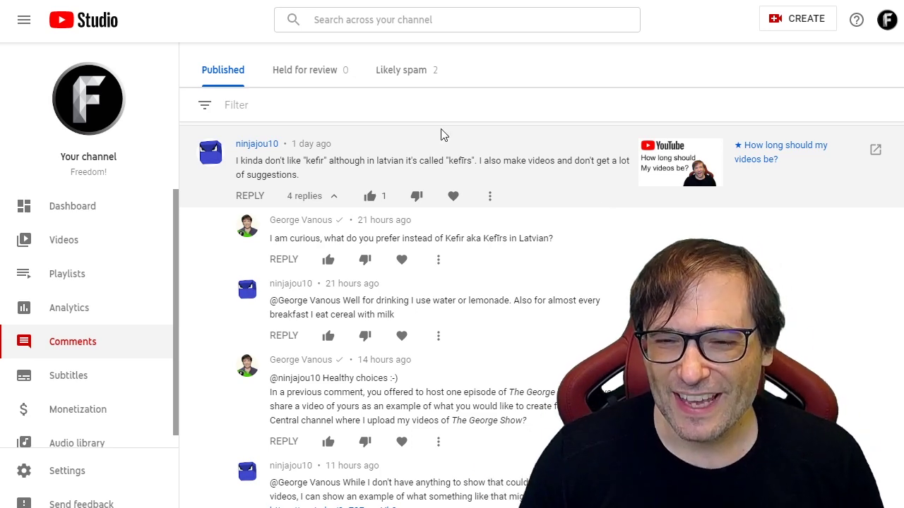
# Read the comment about kefir and its replies, including the channel's request for an example video from the viewer offering to host an episode
pyautogui.moveTo(289, 161); pyautogui.dragTo(481, 166)
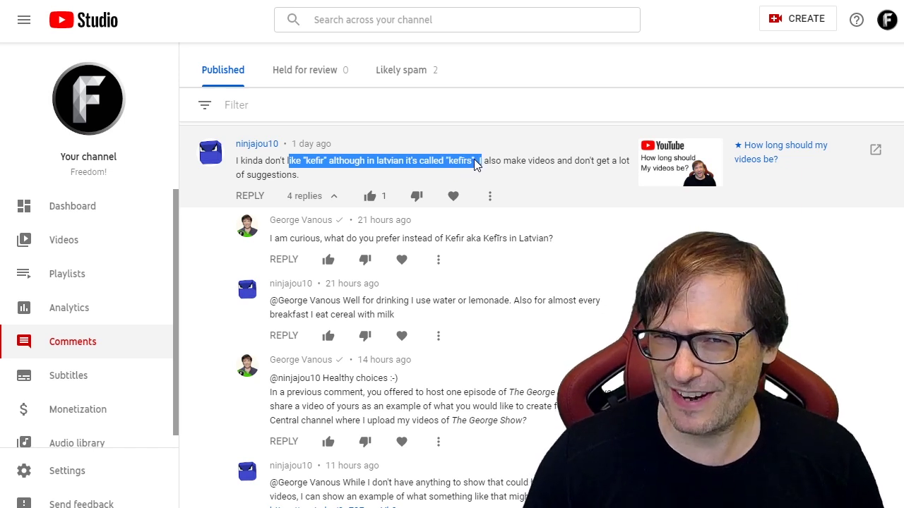
pyautogui.scroll(-2, 473, 173)
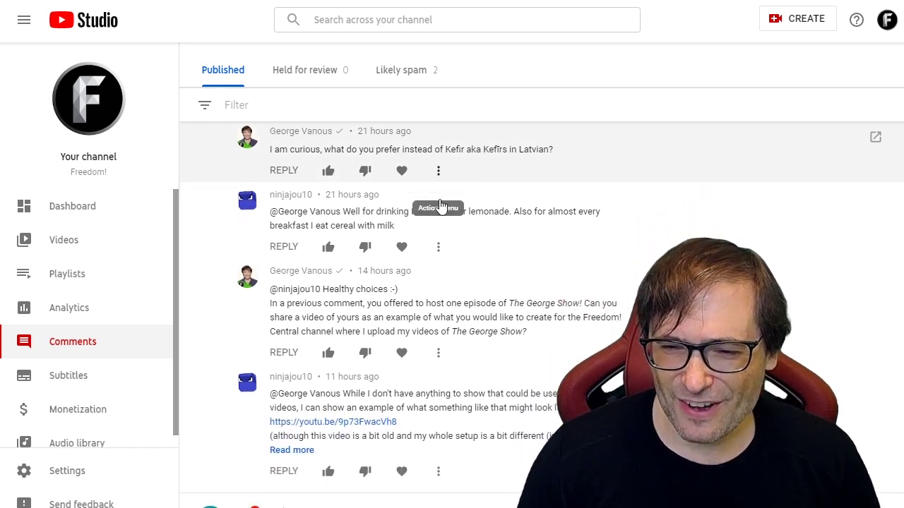
pyautogui.scroll(-1, 440, 205)
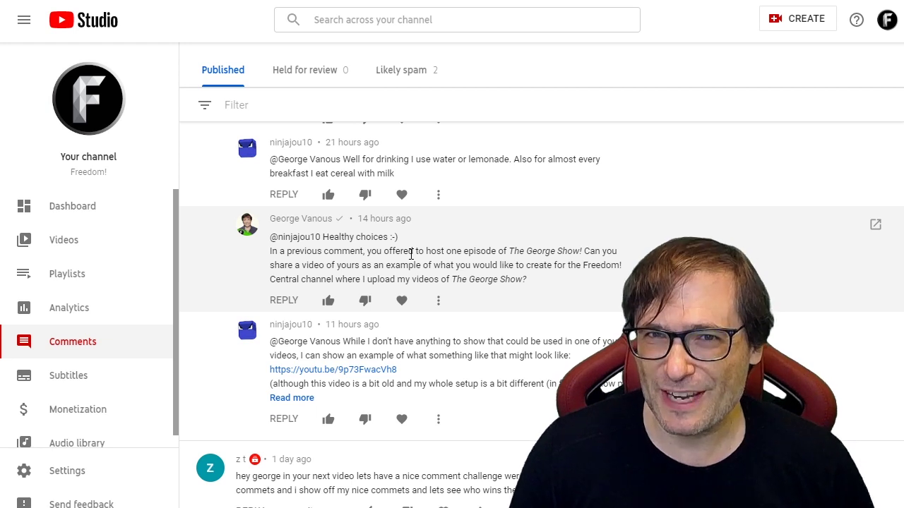
pyautogui.moveTo(300, 252); pyautogui.dragTo(606, 258)
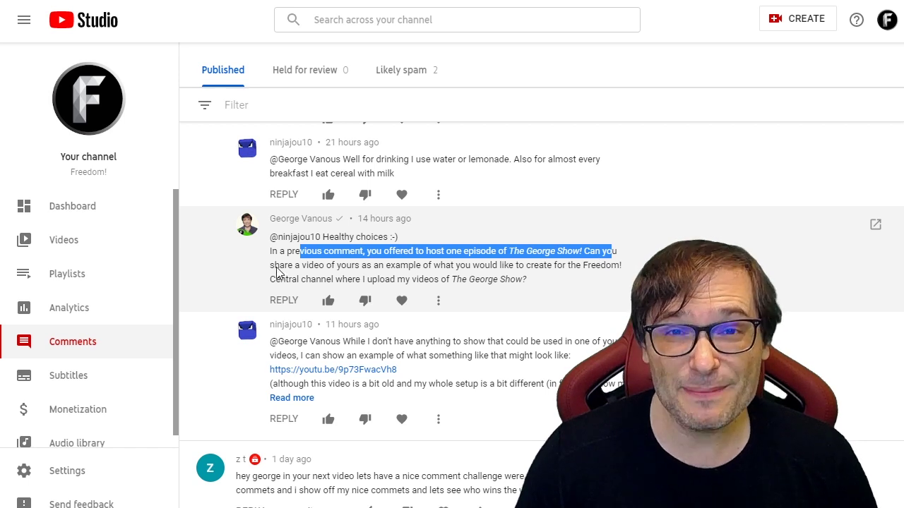
pyautogui.moveTo(274, 265); pyautogui.dragTo(348, 268)
pyautogui.moveTo(398, 268); pyautogui.dragTo(569, 269)
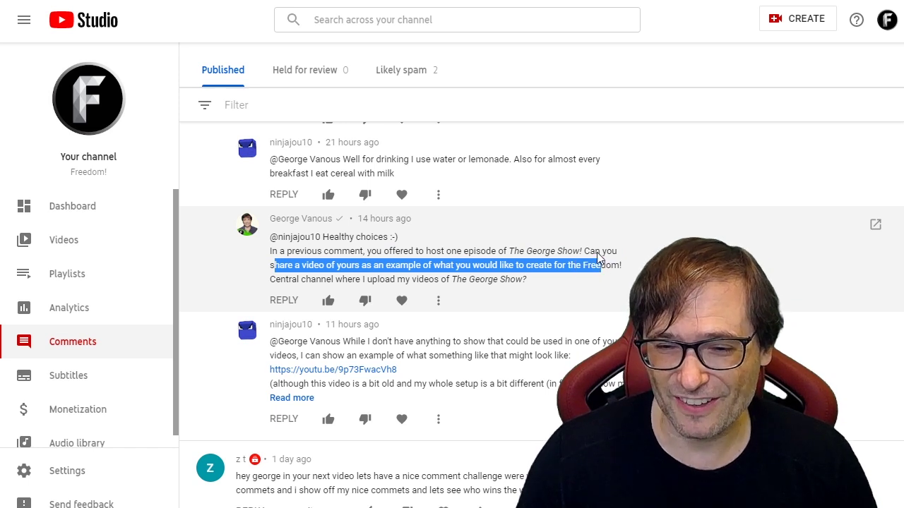
# Read the viewer's reply about showing an example video and expand its full text
pyautogui.scroll(-1, 598, 258)
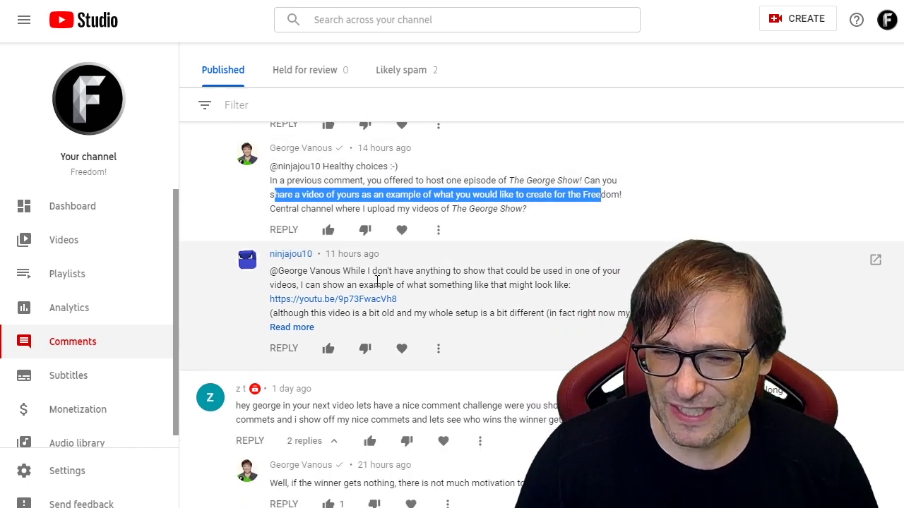
pyautogui.moveTo(368, 276); pyautogui.dragTo(603, 275)
pyautogui.moveTo(311, 286); pyautogui.dragTo(530, 283)
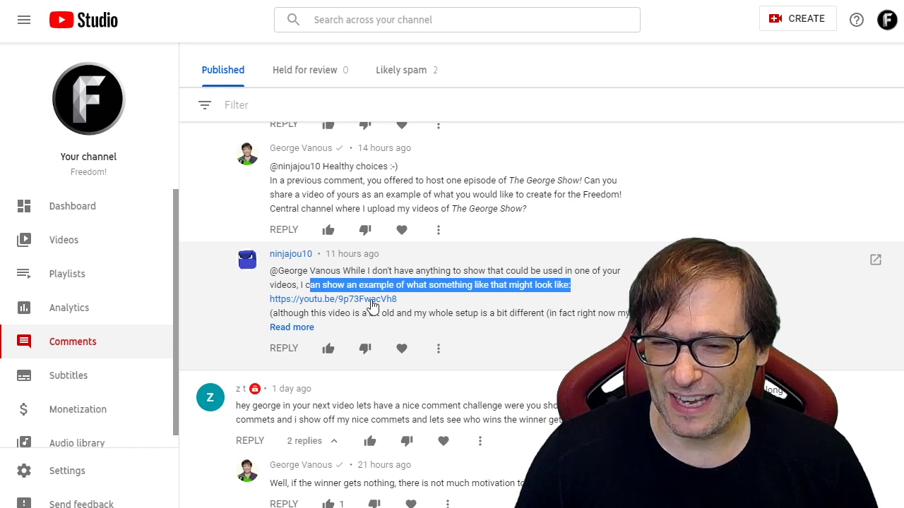
pyautogui.click(291, 328)
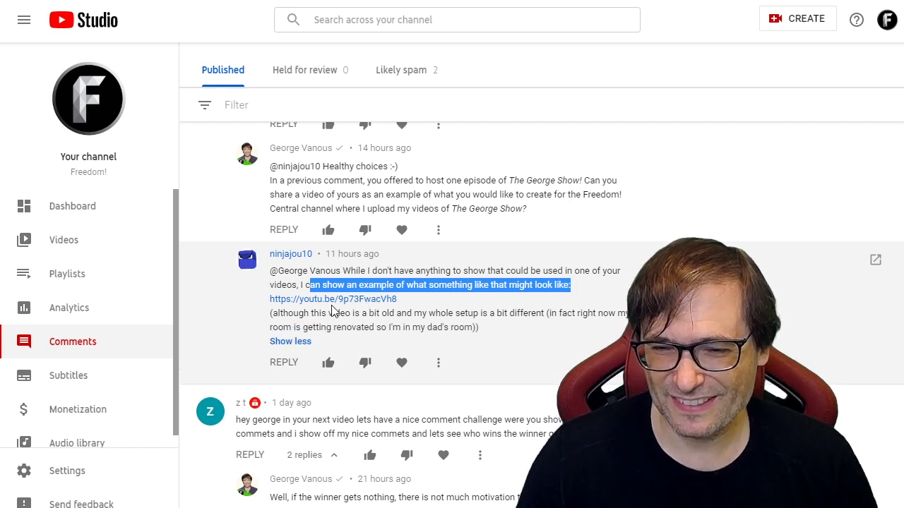
# Open the example video linked in the reply, skip to 6:51, and watch it in parts, leaving it paused
pyautogui.click(336, 304)
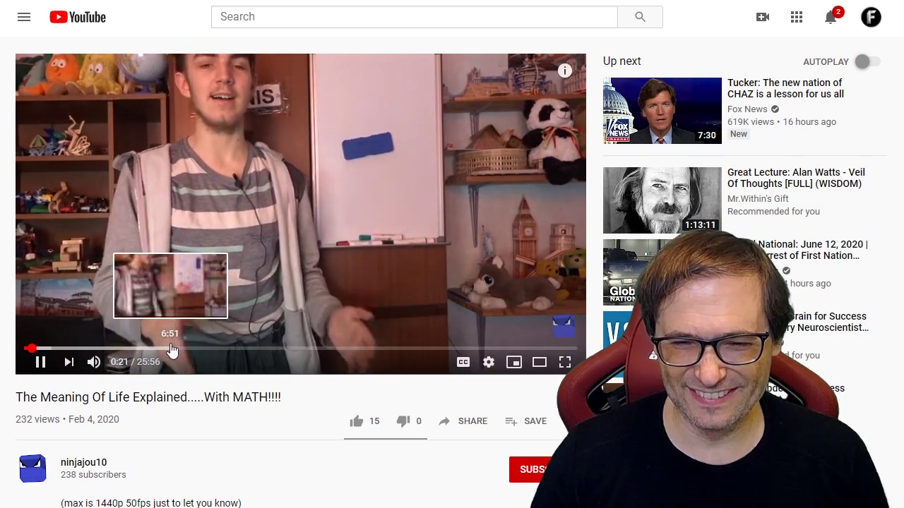
pyautogui.click(170, 348)
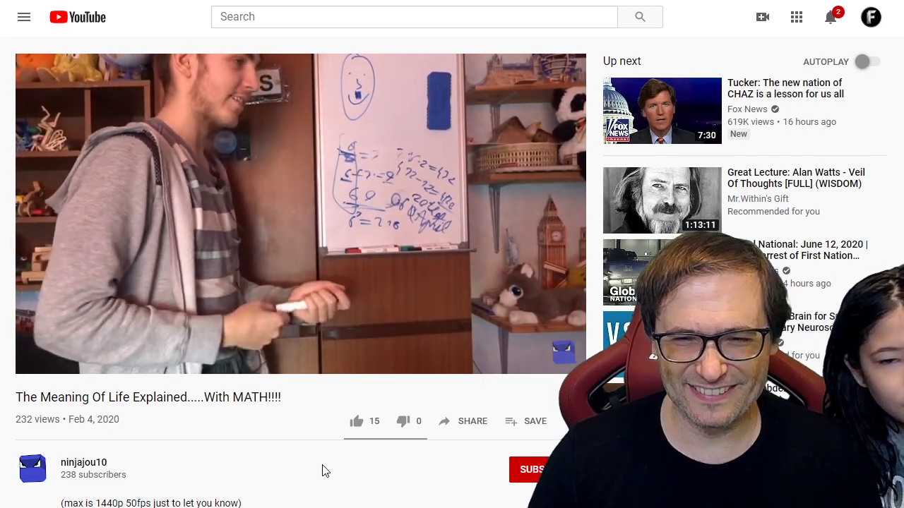
pyautogui.click(271, 226)
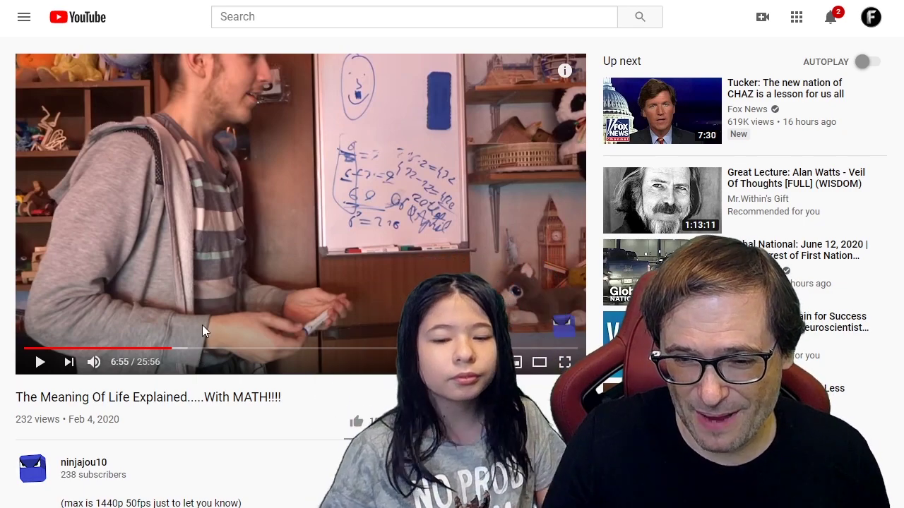
pyautogui.click(202, 331)
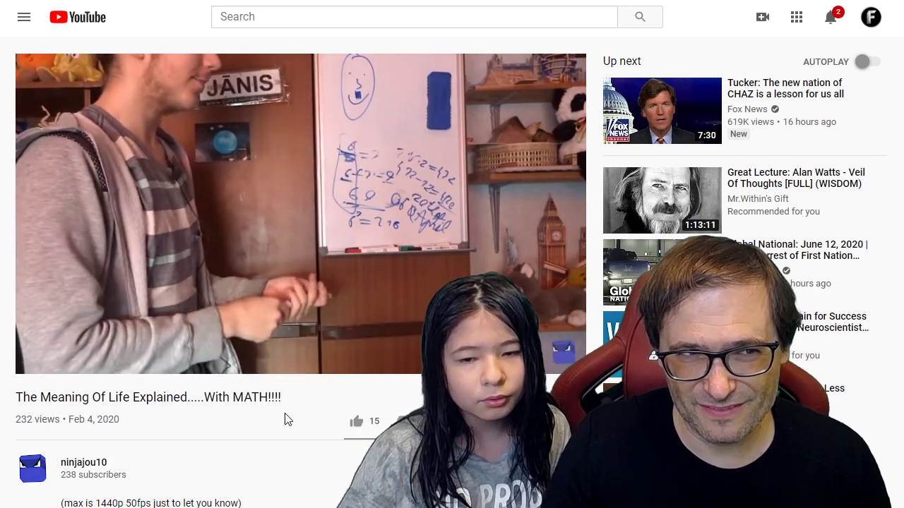
pyautogui.click(305, 159)
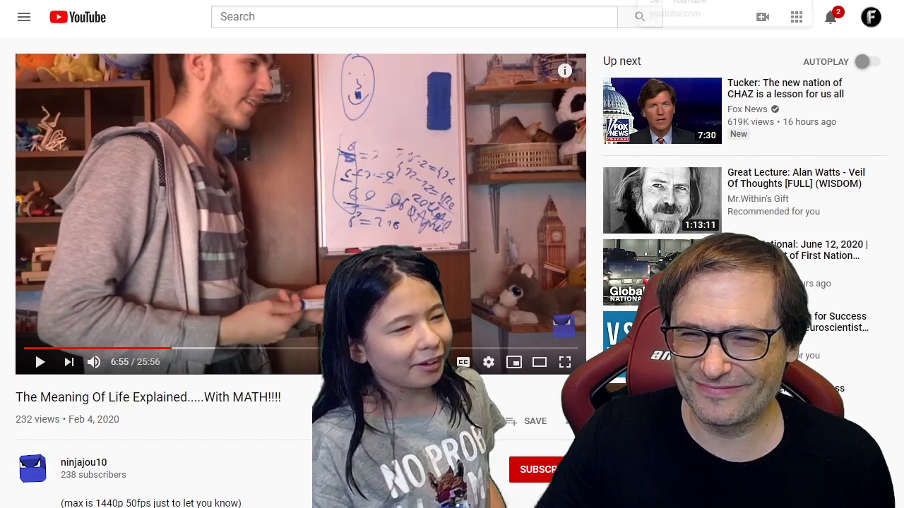
# Return to the channel's comments in YouTube Studio and skim the older comments and replies on the video-length video
pyautogui.hotkey('ctrl', 'Tab')
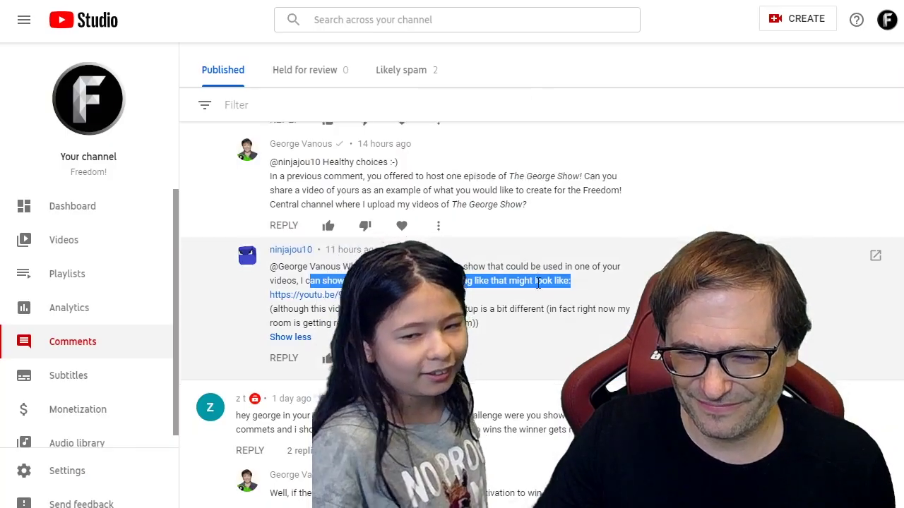
pyautogui.scroll(-2, 536, 284)
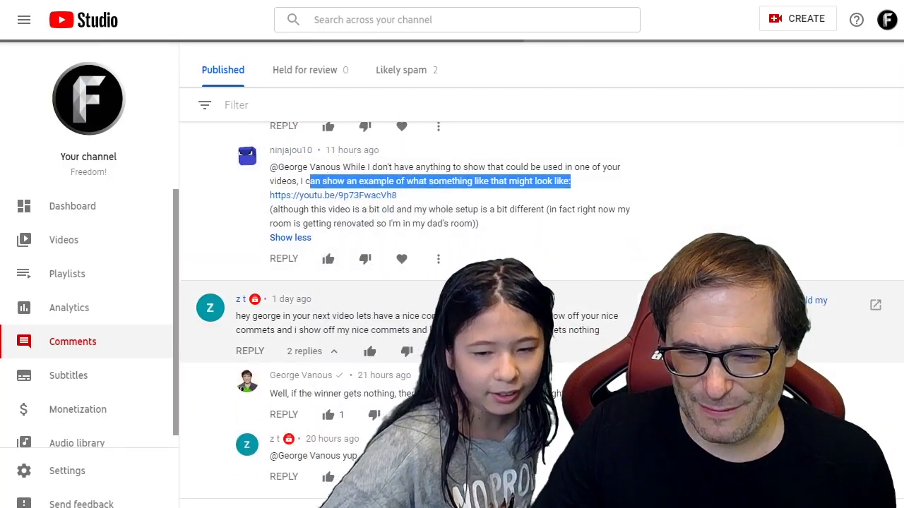
pyautogui.scroll(-5, 543, 292)
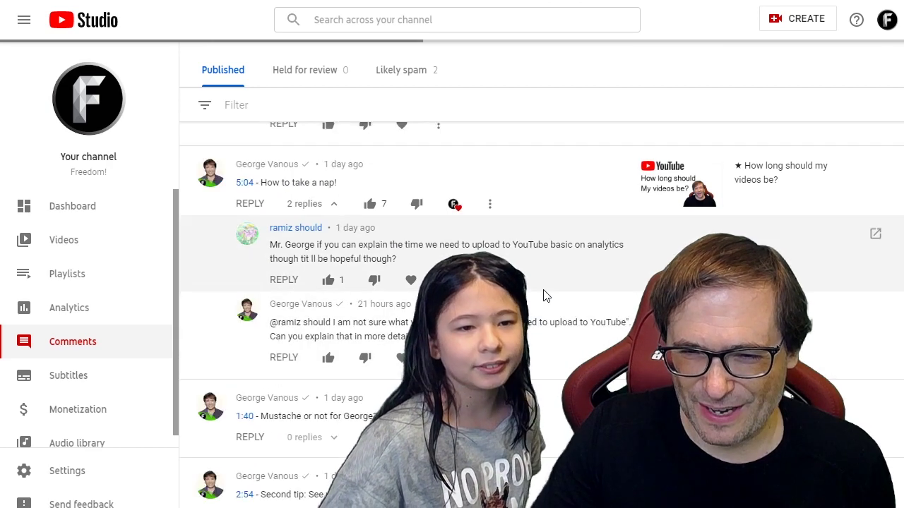
pyautogui.scroll(-1, 544, 296)
pyautogui.scroll(1, 543, 296)
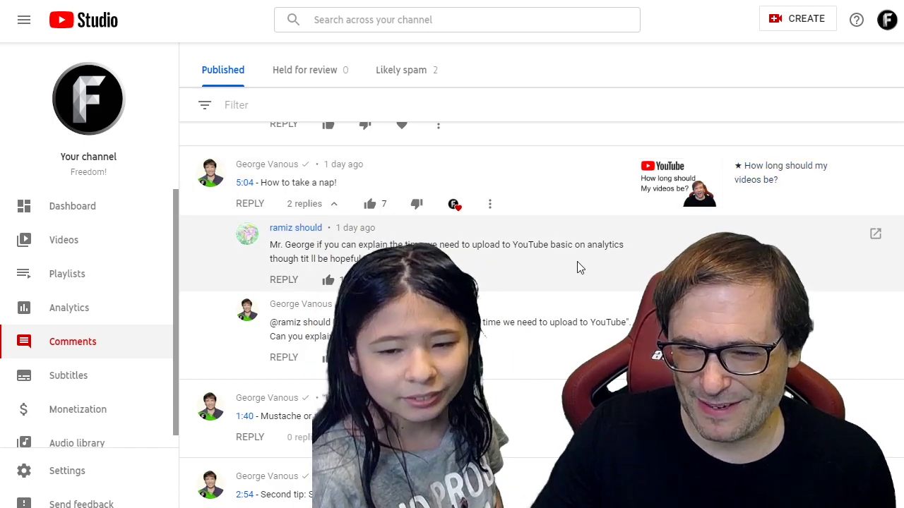
pyautogui.scroll(-1, 577, 267)
pyautogui.scroll(-7, 578, 267)
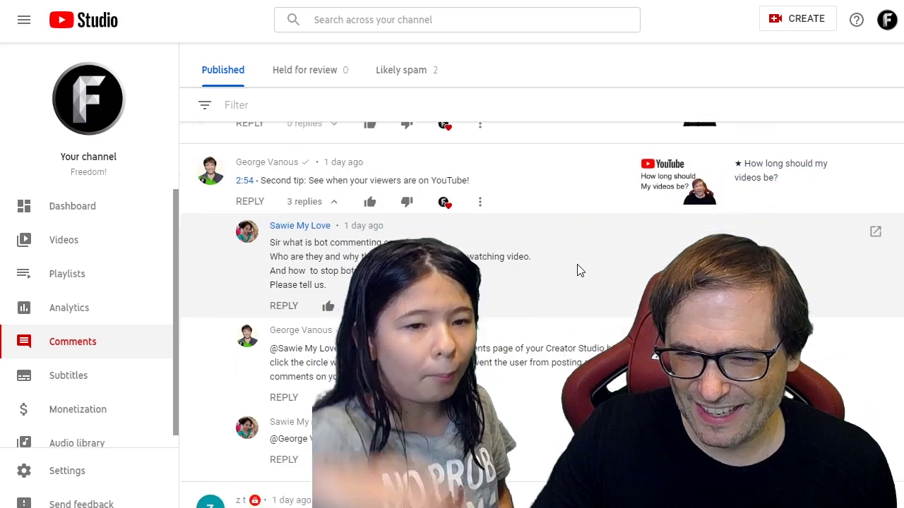
pyautogui.scroll(-8, 578, 281)
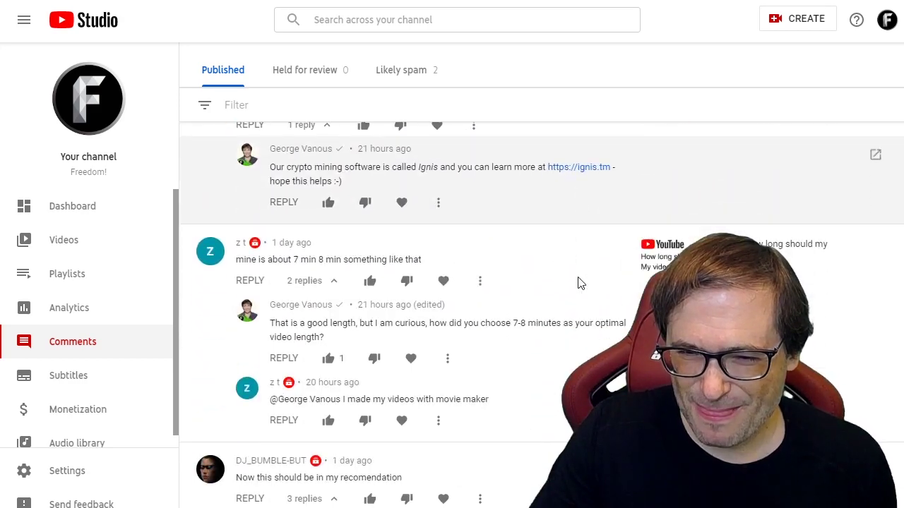
pyautogui.scroll(-7, 579, 288)
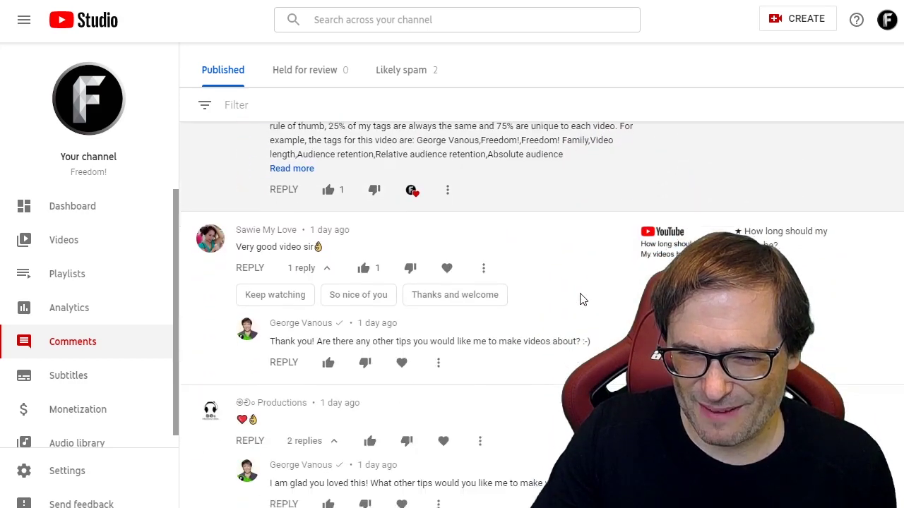